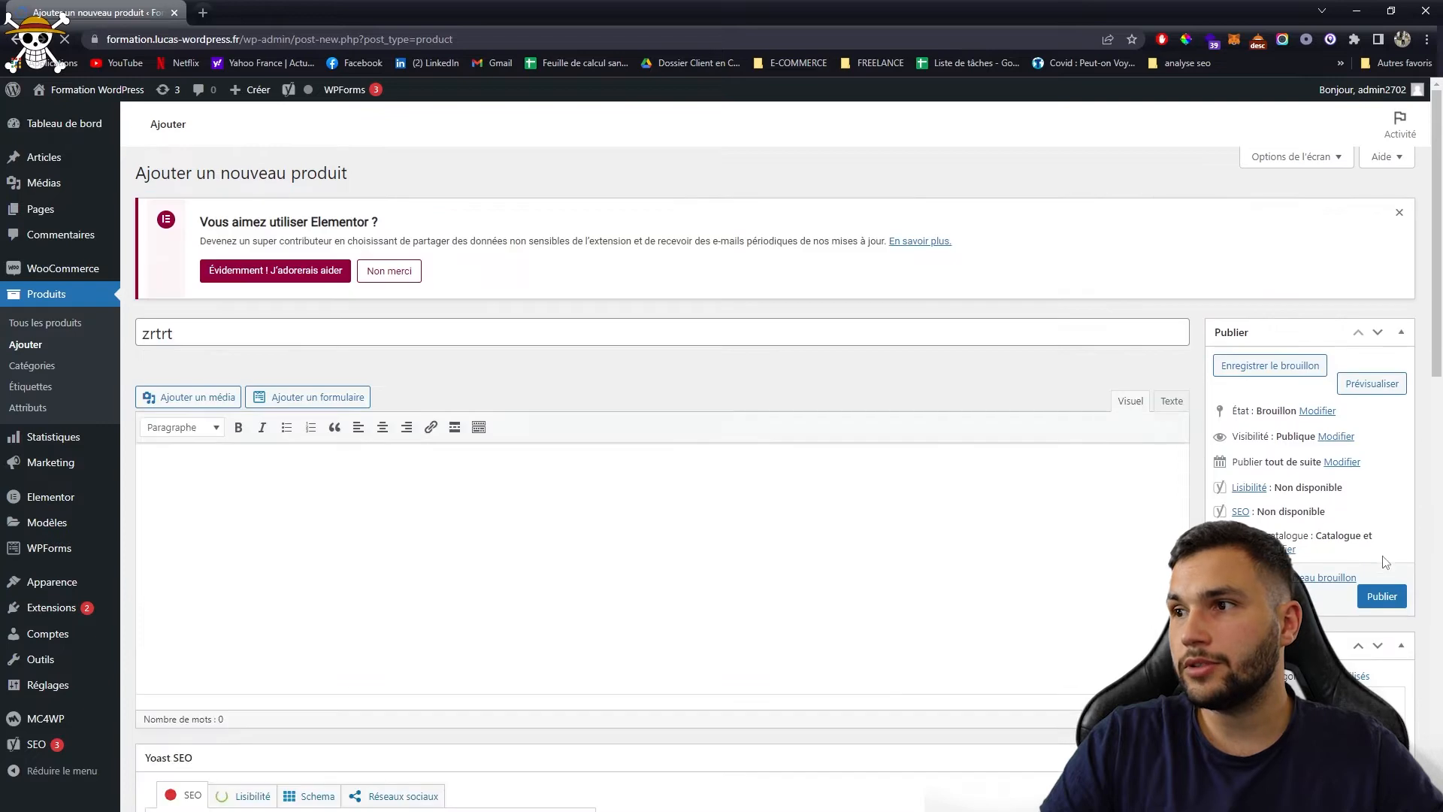
Publish the product "zrtrt" and dismiss the WooCommerce security auto-update notice on the all-products page.
click(1380, 768)
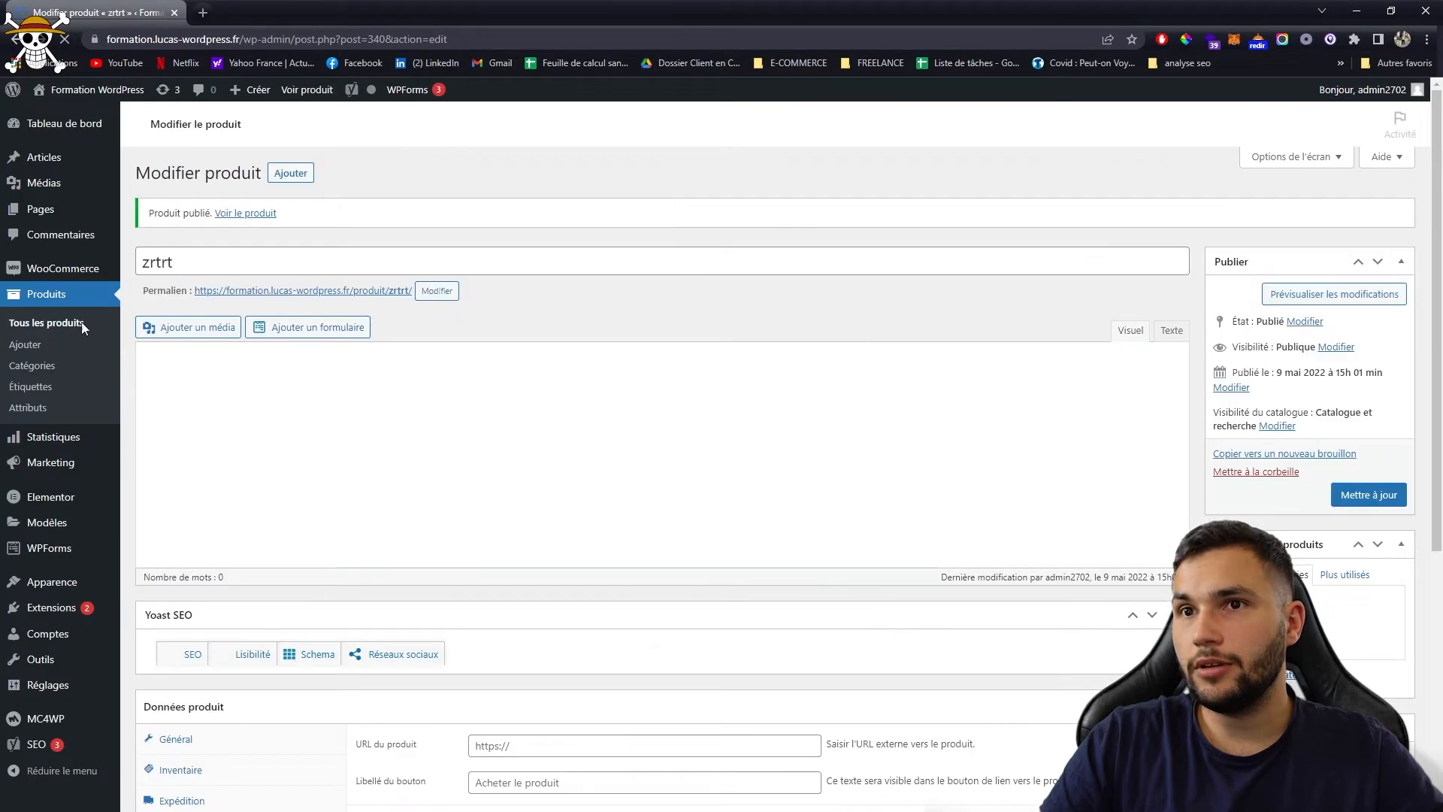
click(50, 324)
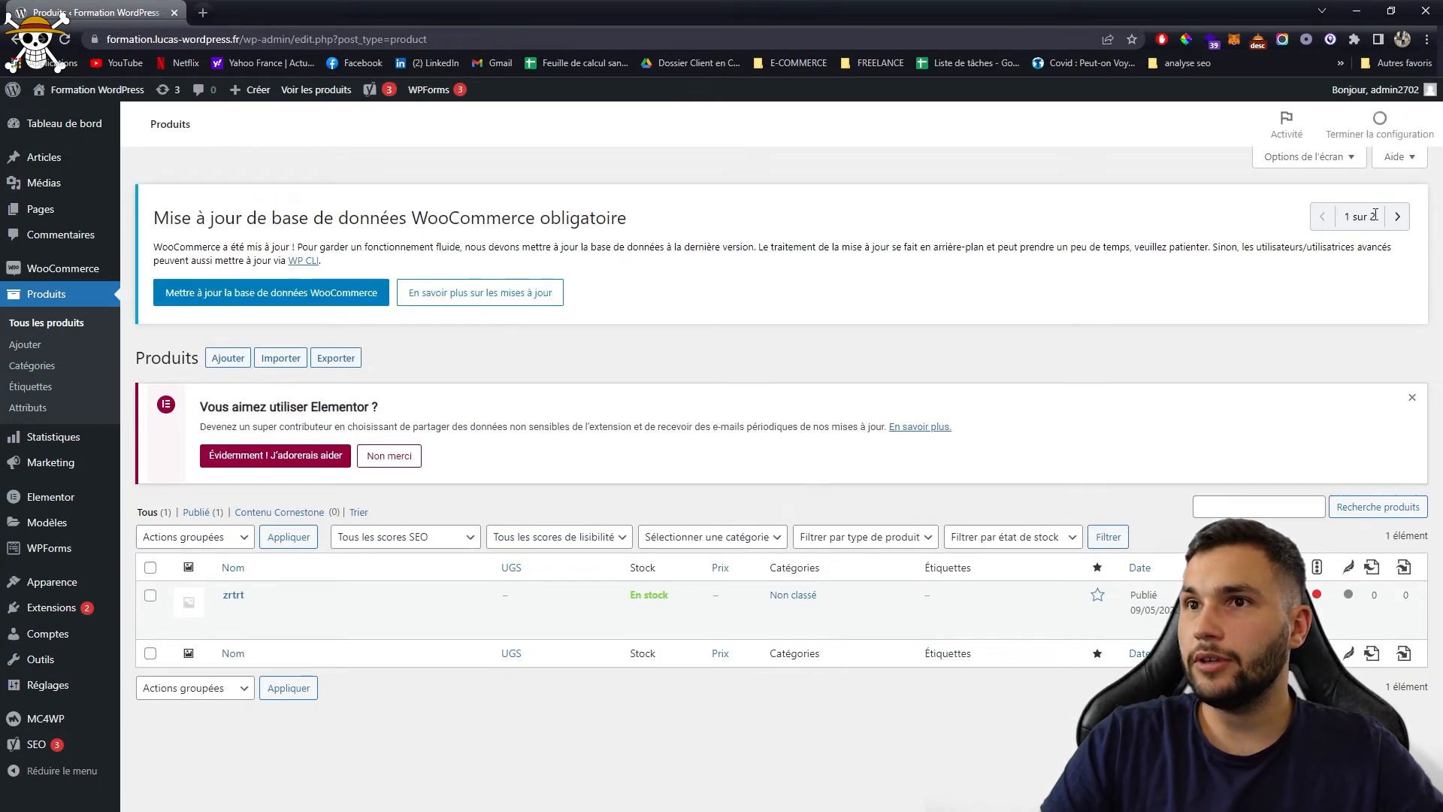
click(1399, 217)
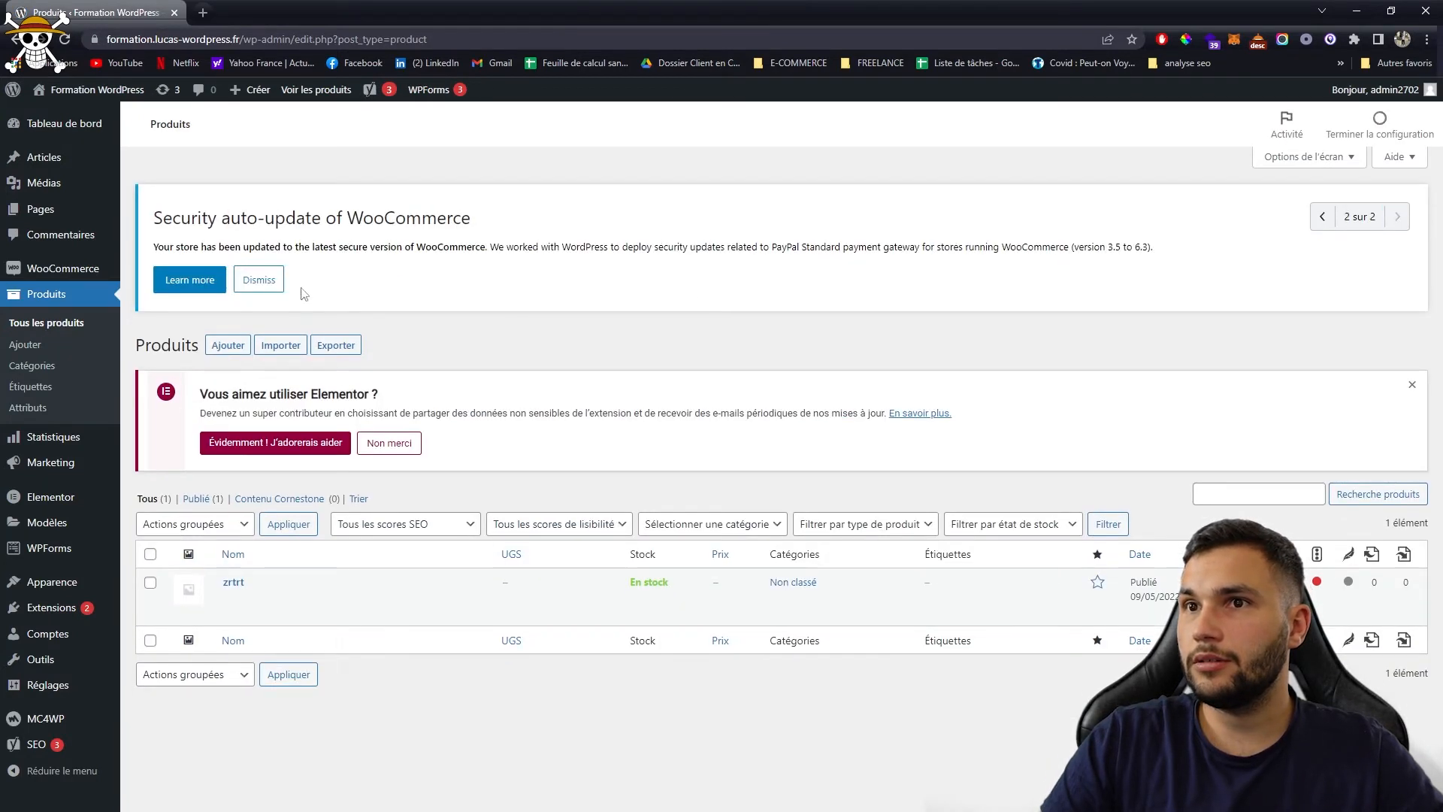
click(254, 281)
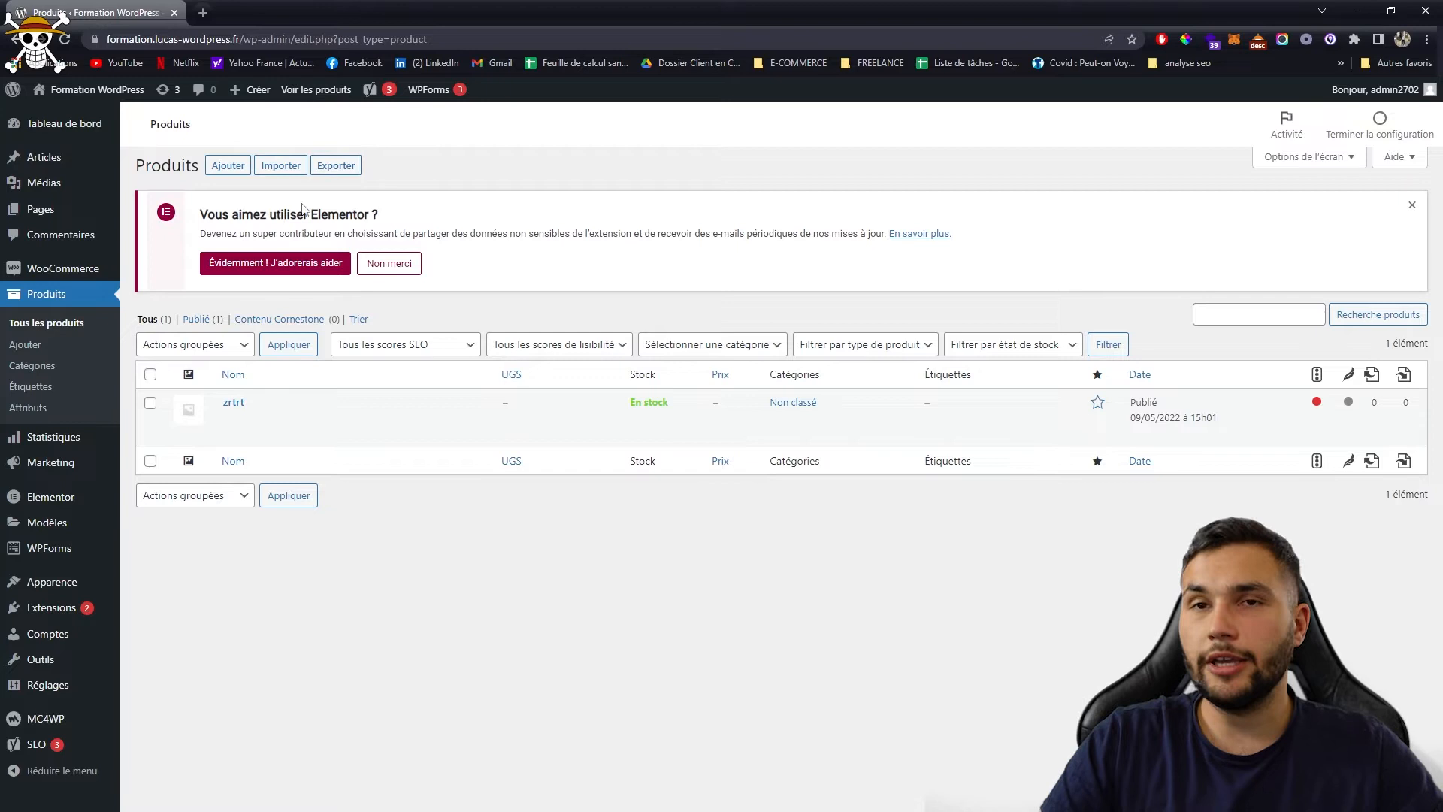
Examine the CSV product import form with its advanced options, clearing the Elementor notice.
click(281, 166)
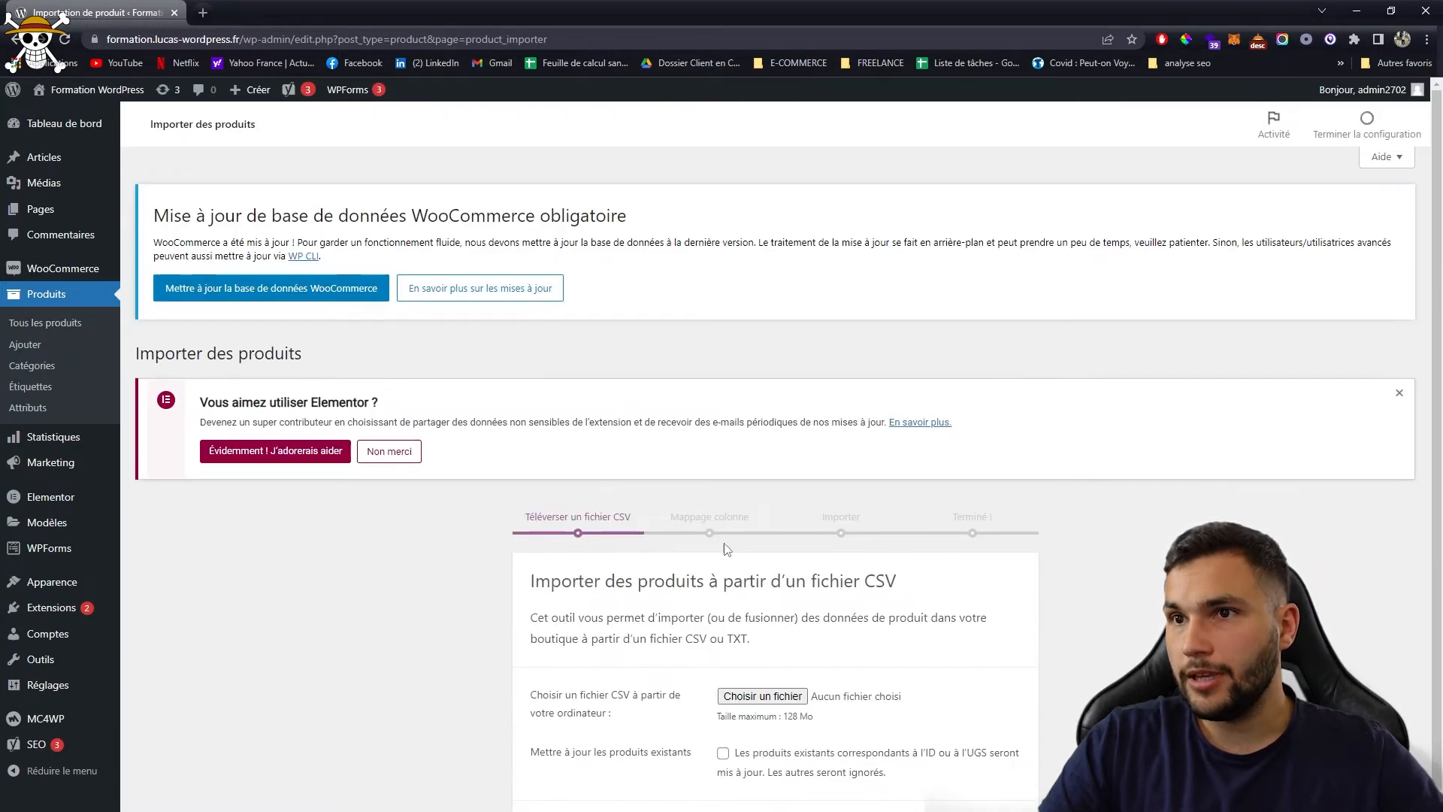
click(1399, 392)
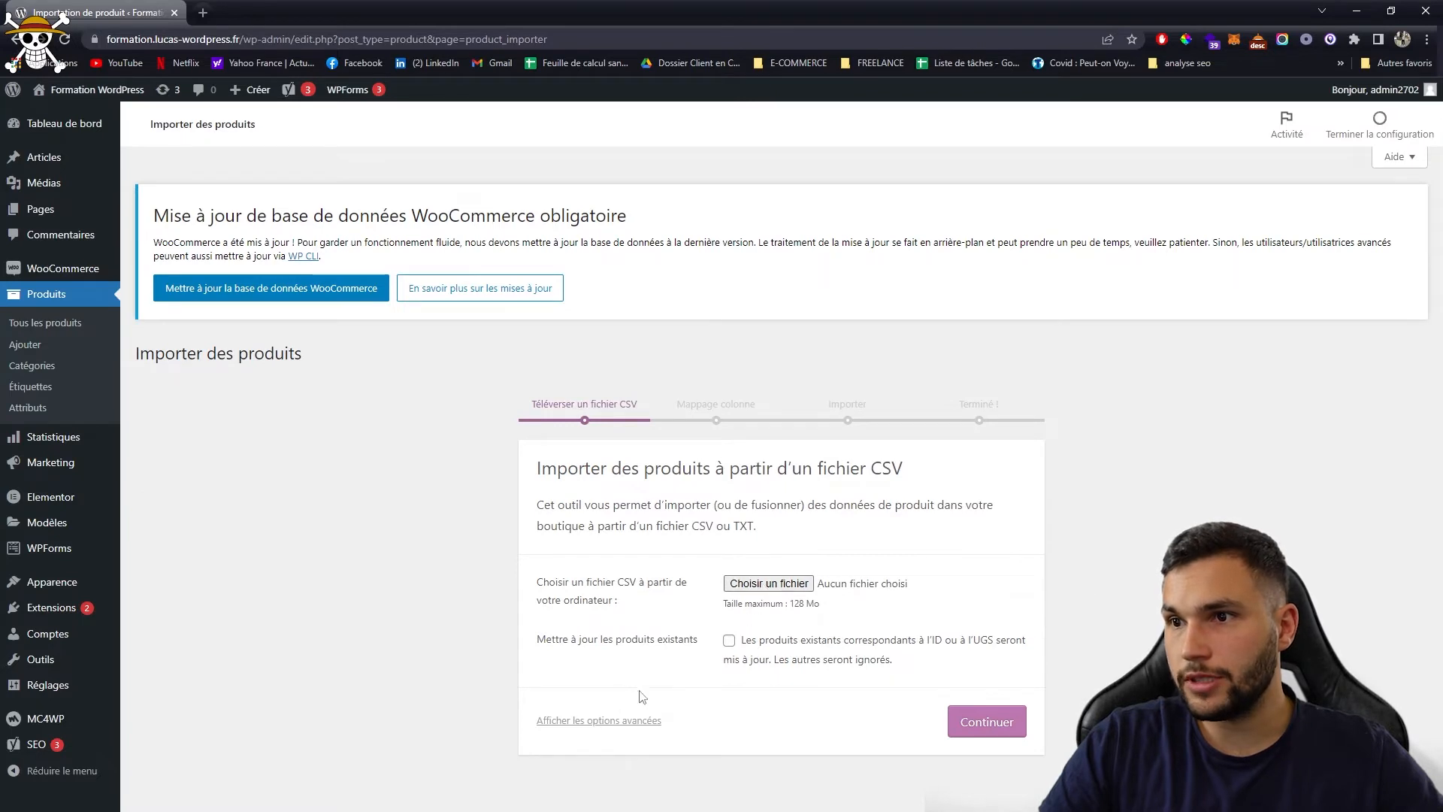
click(621, 721)
scroll(768, 705, down, 2)
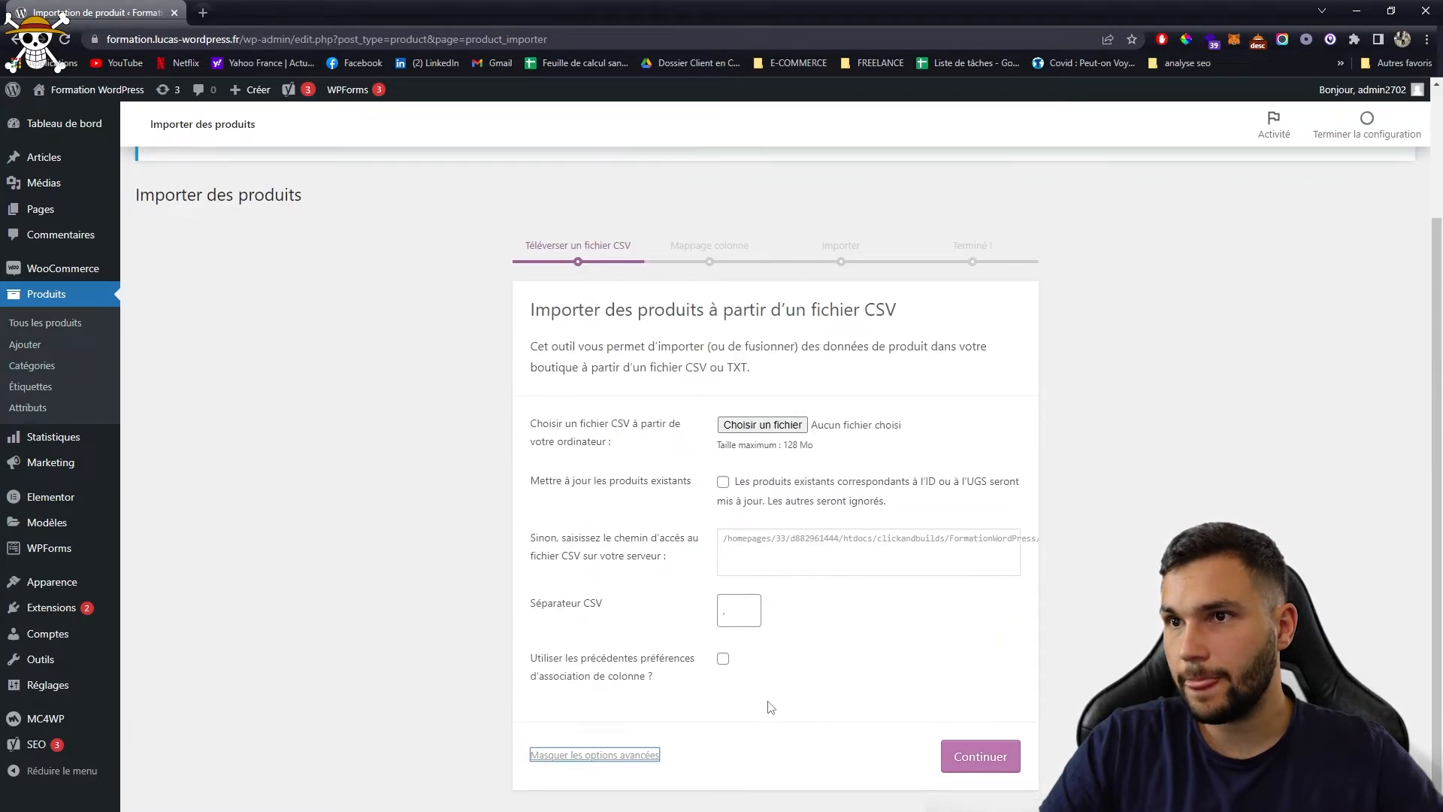
Export all products, with all columns, categories and custom metadata, to a CSV file.
click(68, 333)
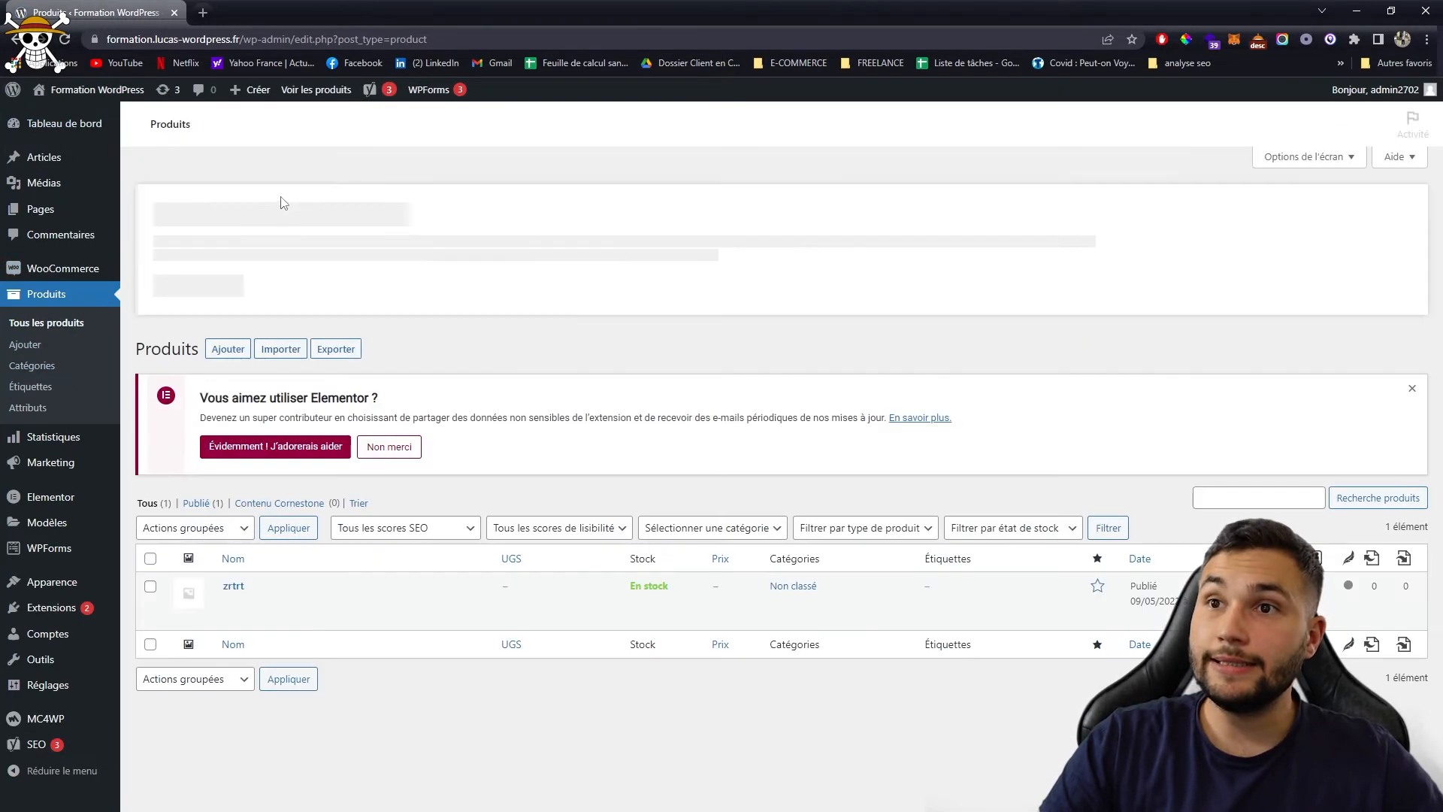
click(348, 355)
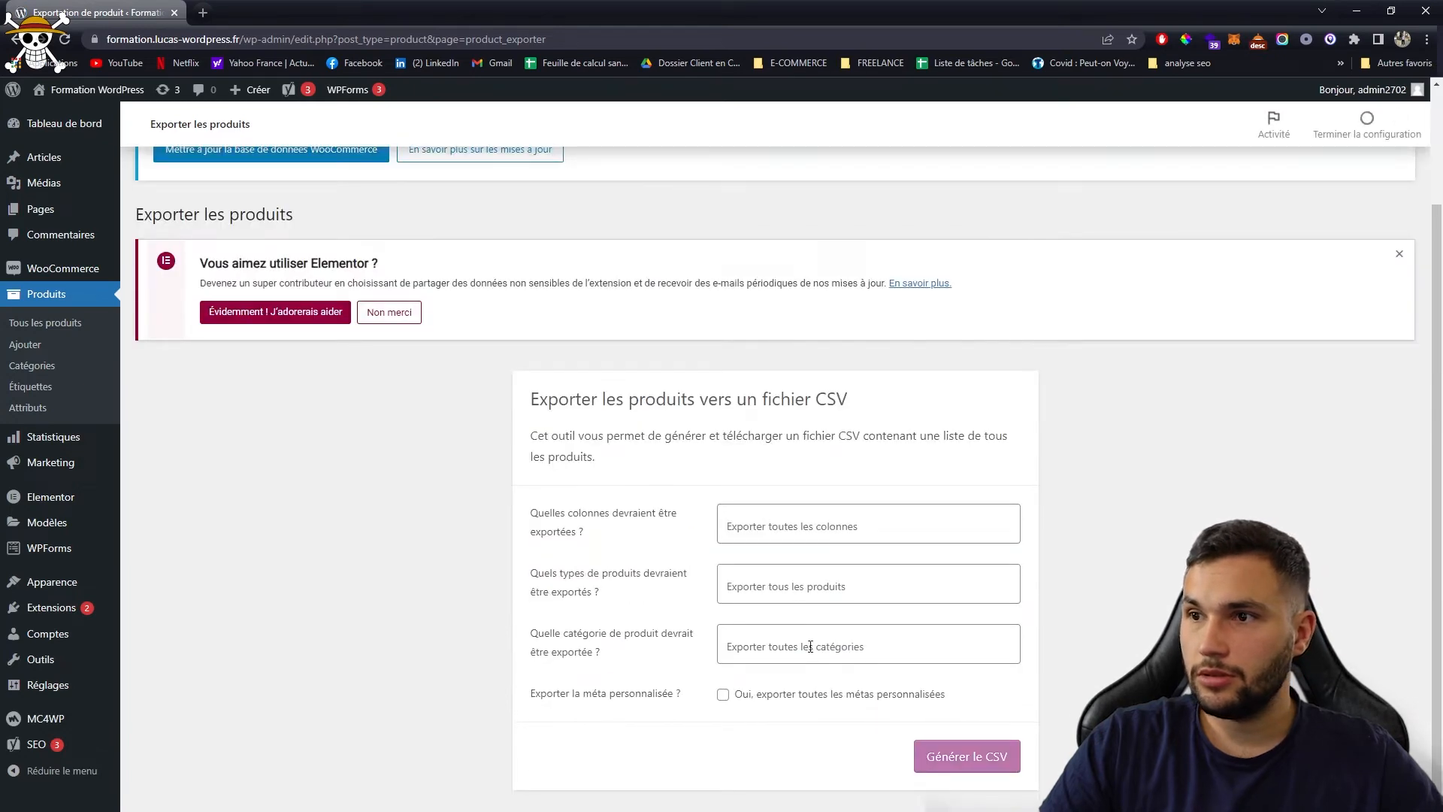
click(838, 531)
click(837, 531)
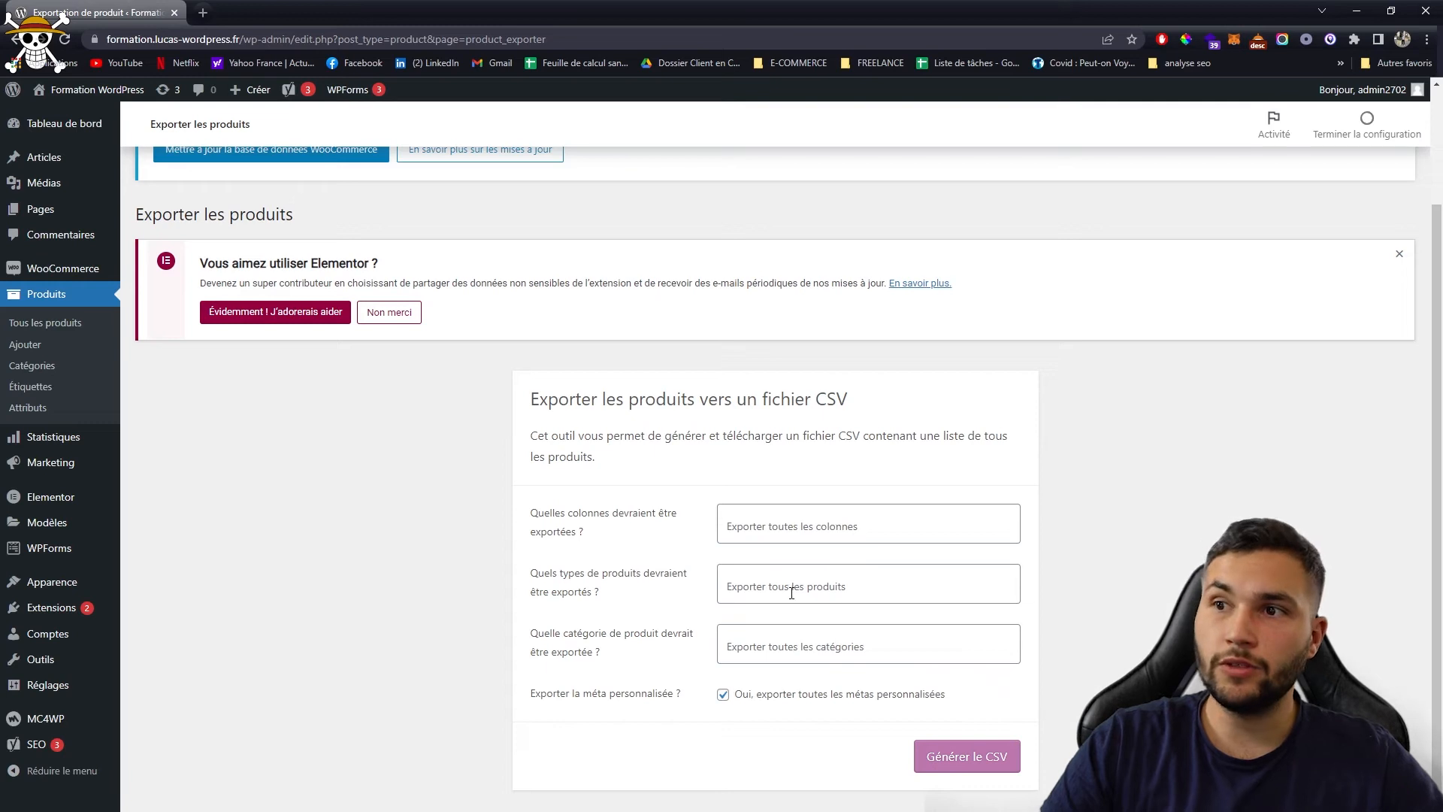
click(945, 755)
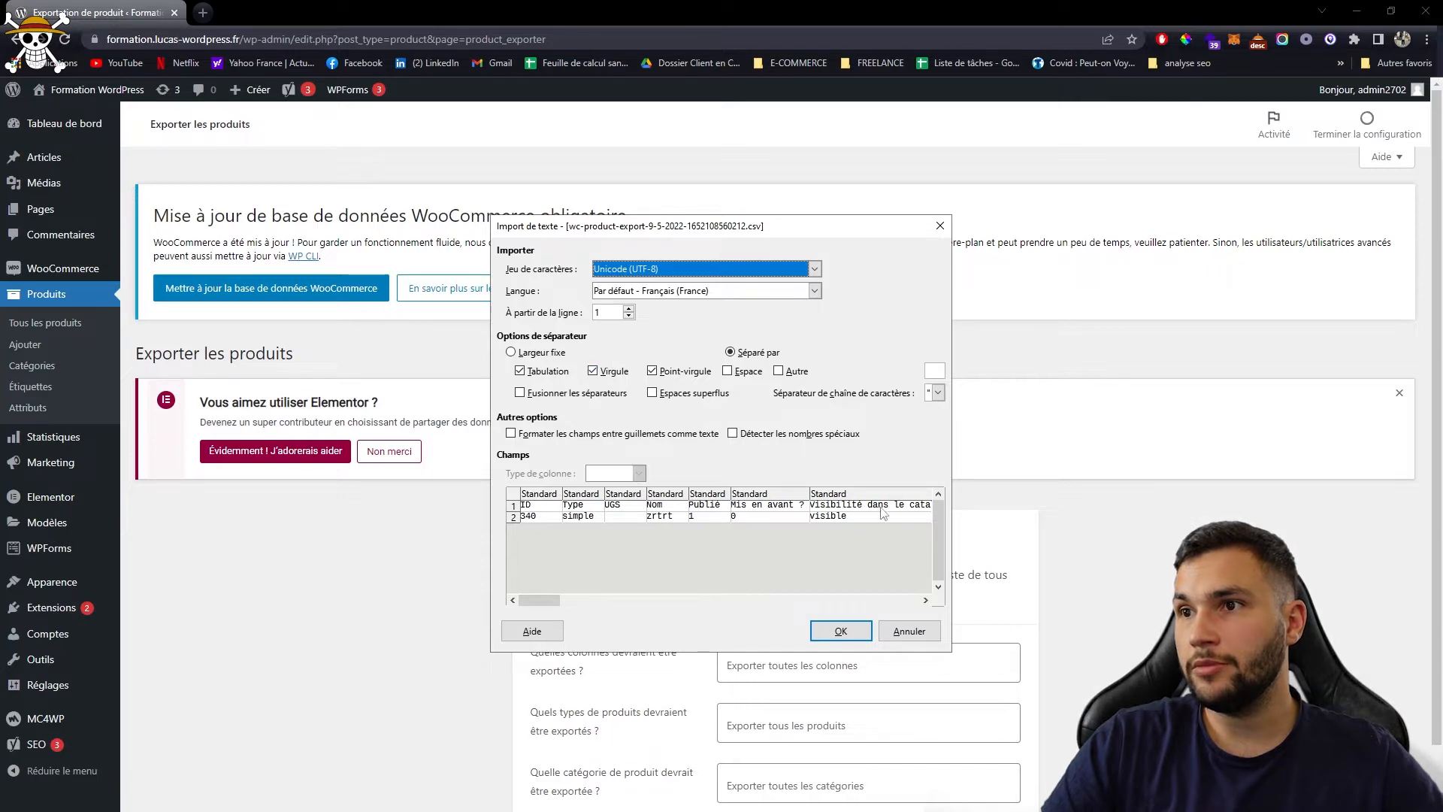
Open the exported product CSV in LibreOffice Calc with Unicode (UTF-8) encoding and the default separators, and maximize its window.
click(823, 635)
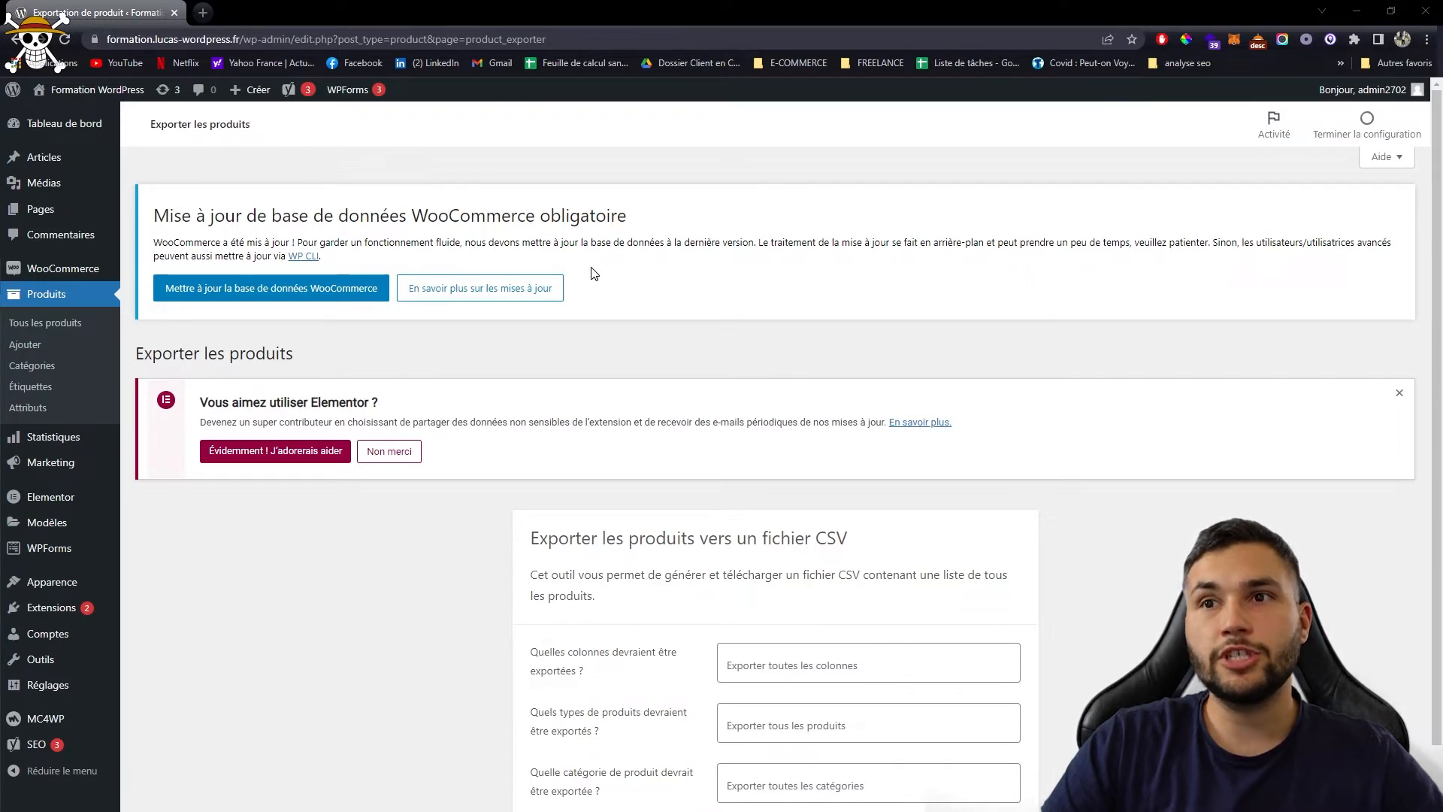
click(589, 237)
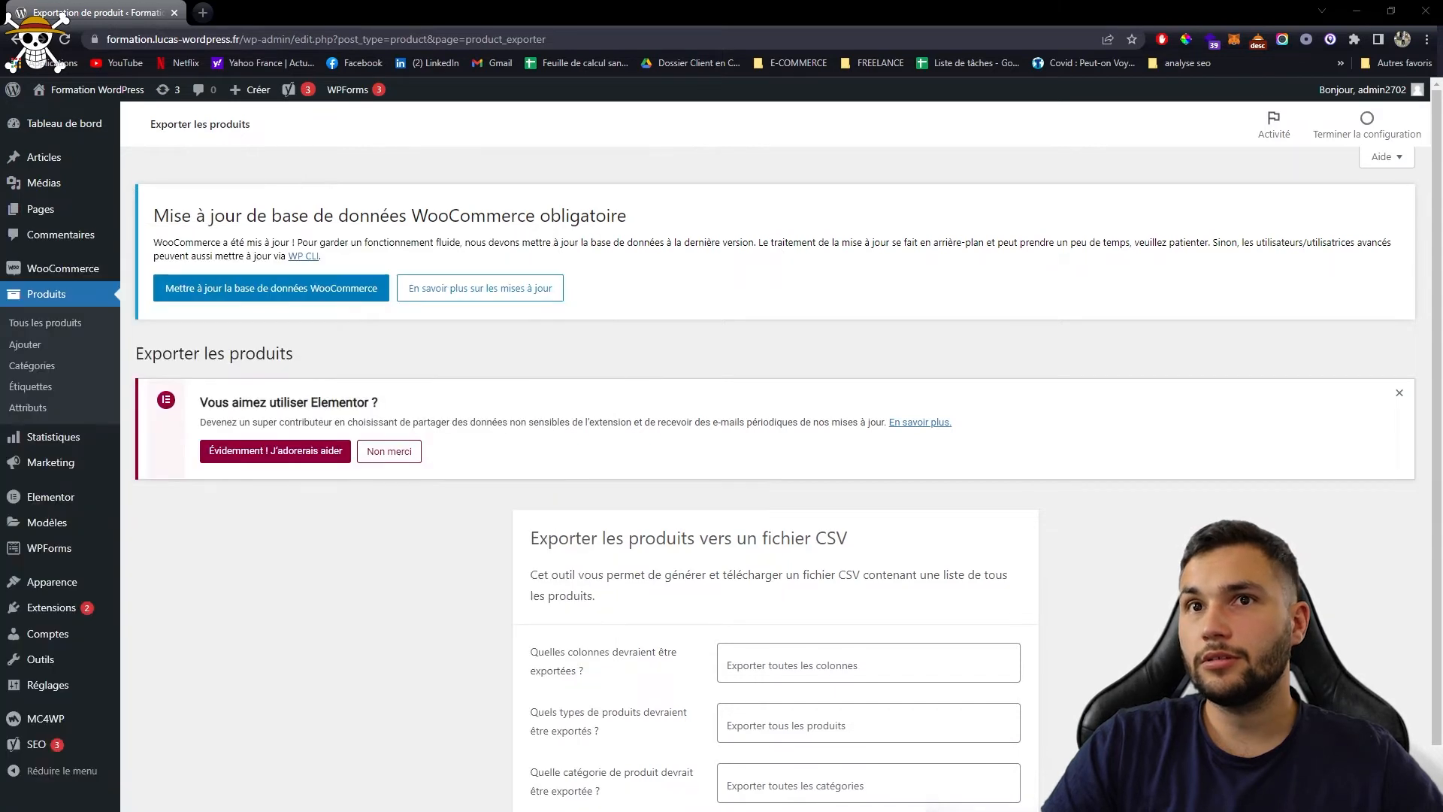
drag(0, 143, 1323, 136)
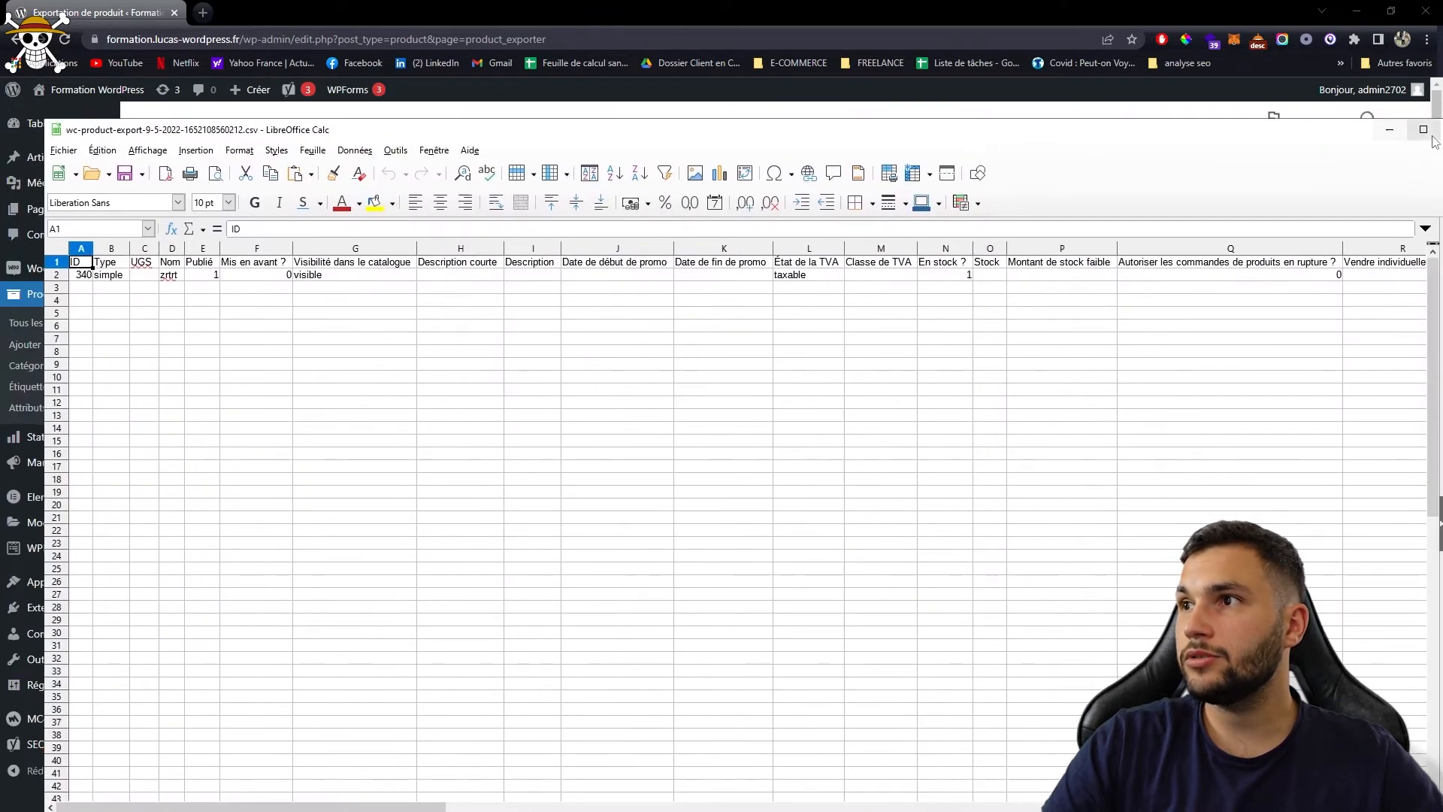
click(1422, 130)
Examine the exported product columns, such as type, name, published status, catalogue visibility, descriptions, VAT and stock.
click(67, 176)
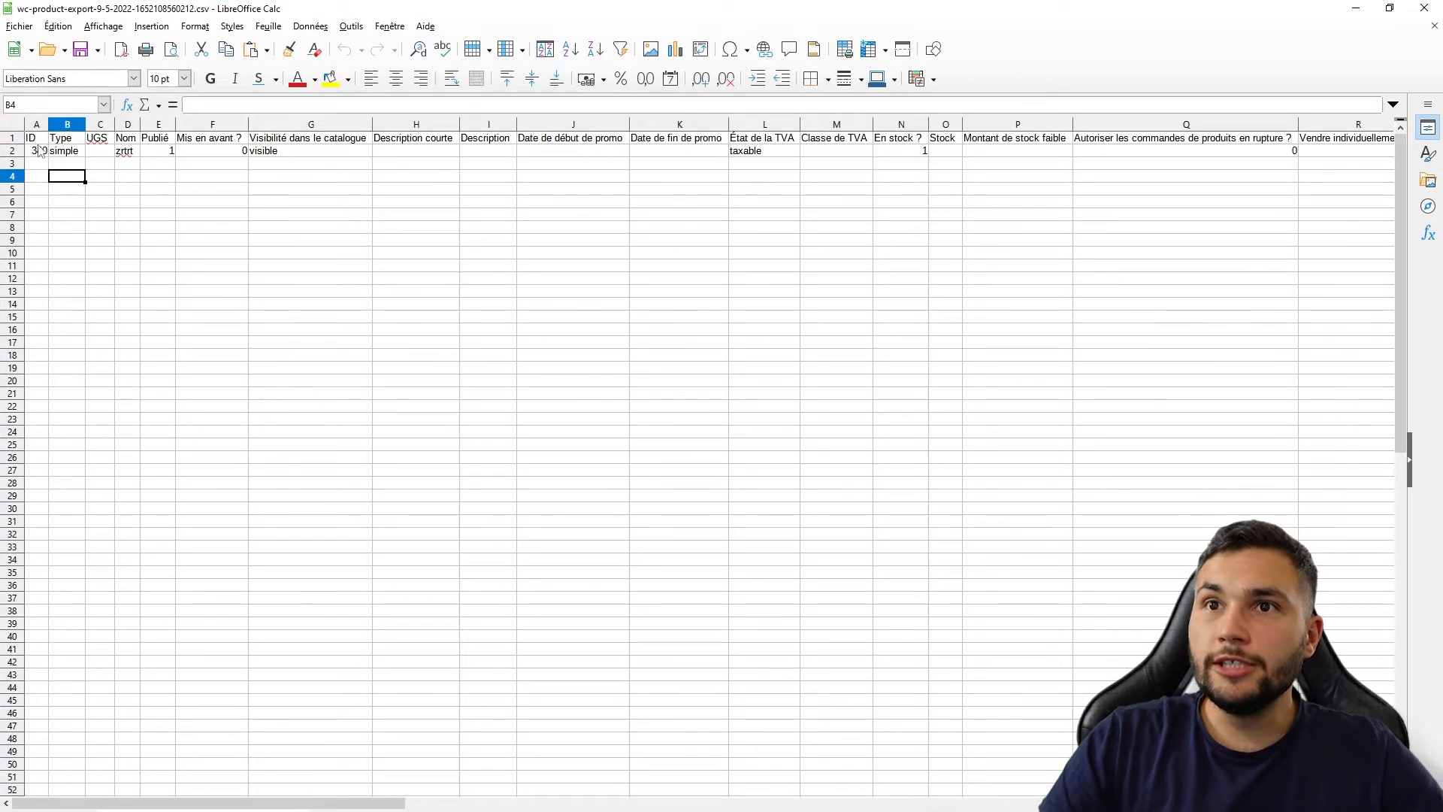
drag(64, 138, 96, 223)
drag(125, 138, 126, 218)
click(126, 150)
drag(154, 139, 164, 229)
click(167, 151)
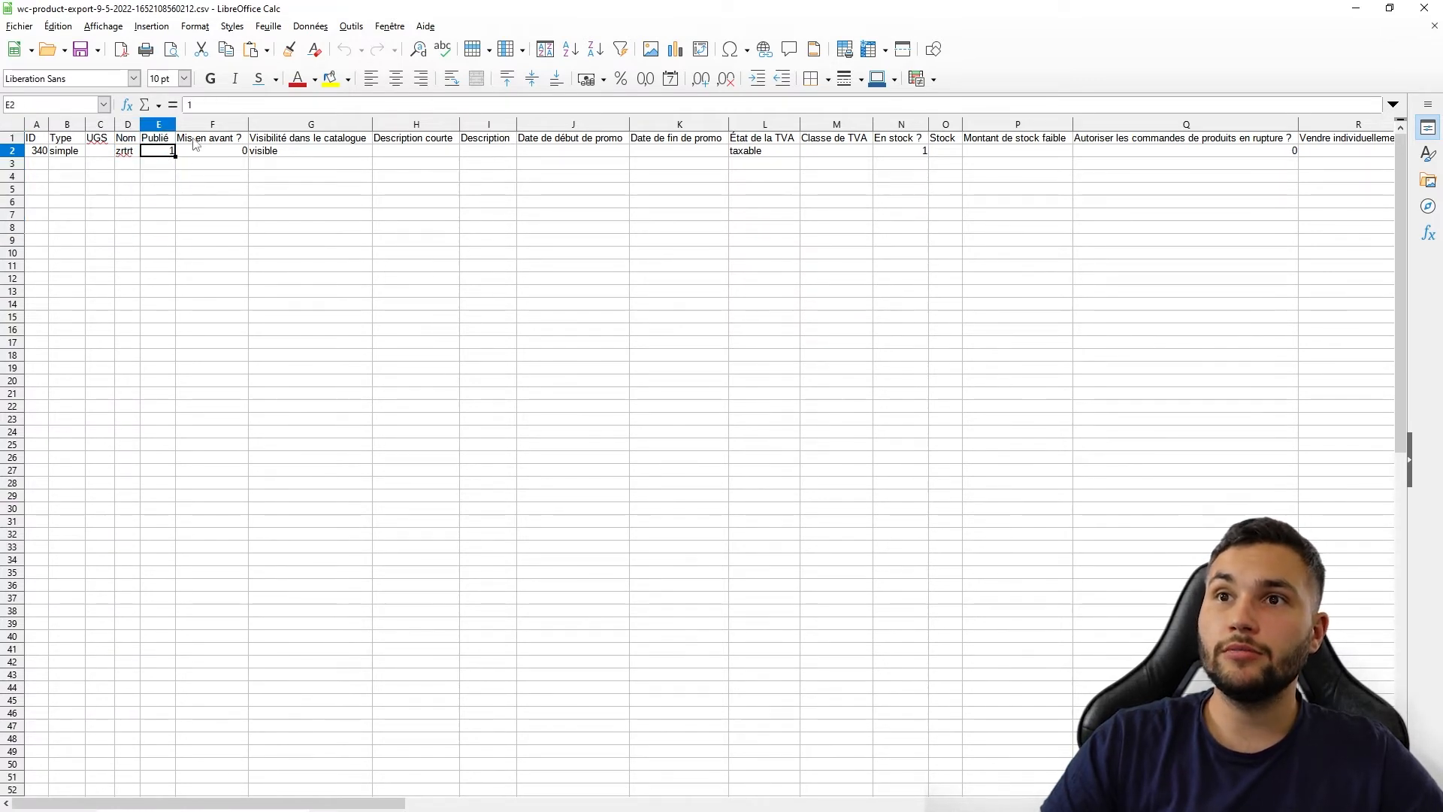
drag(194, 141, 204, 231)
drag(294, 143, 297, 257)
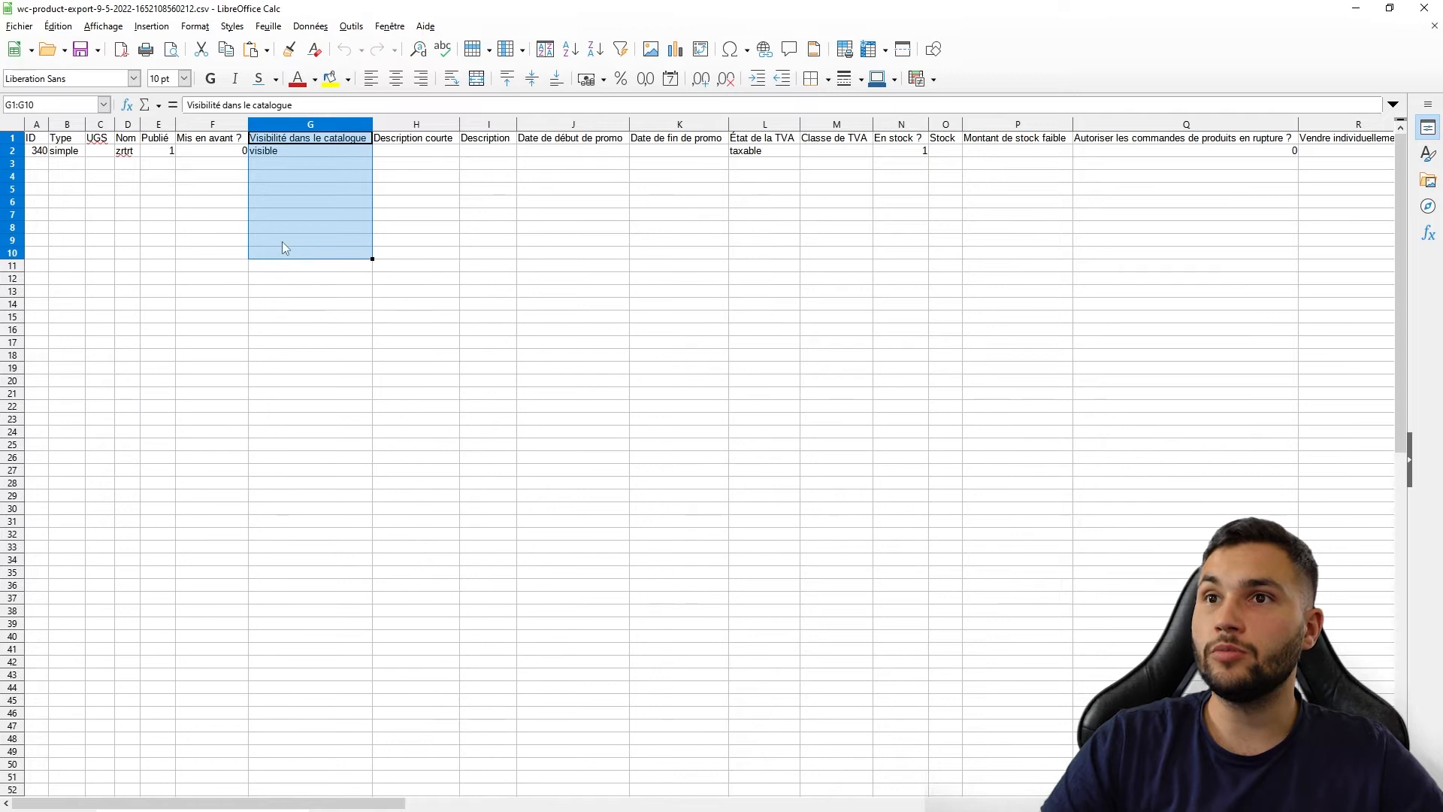
click(767, 124)
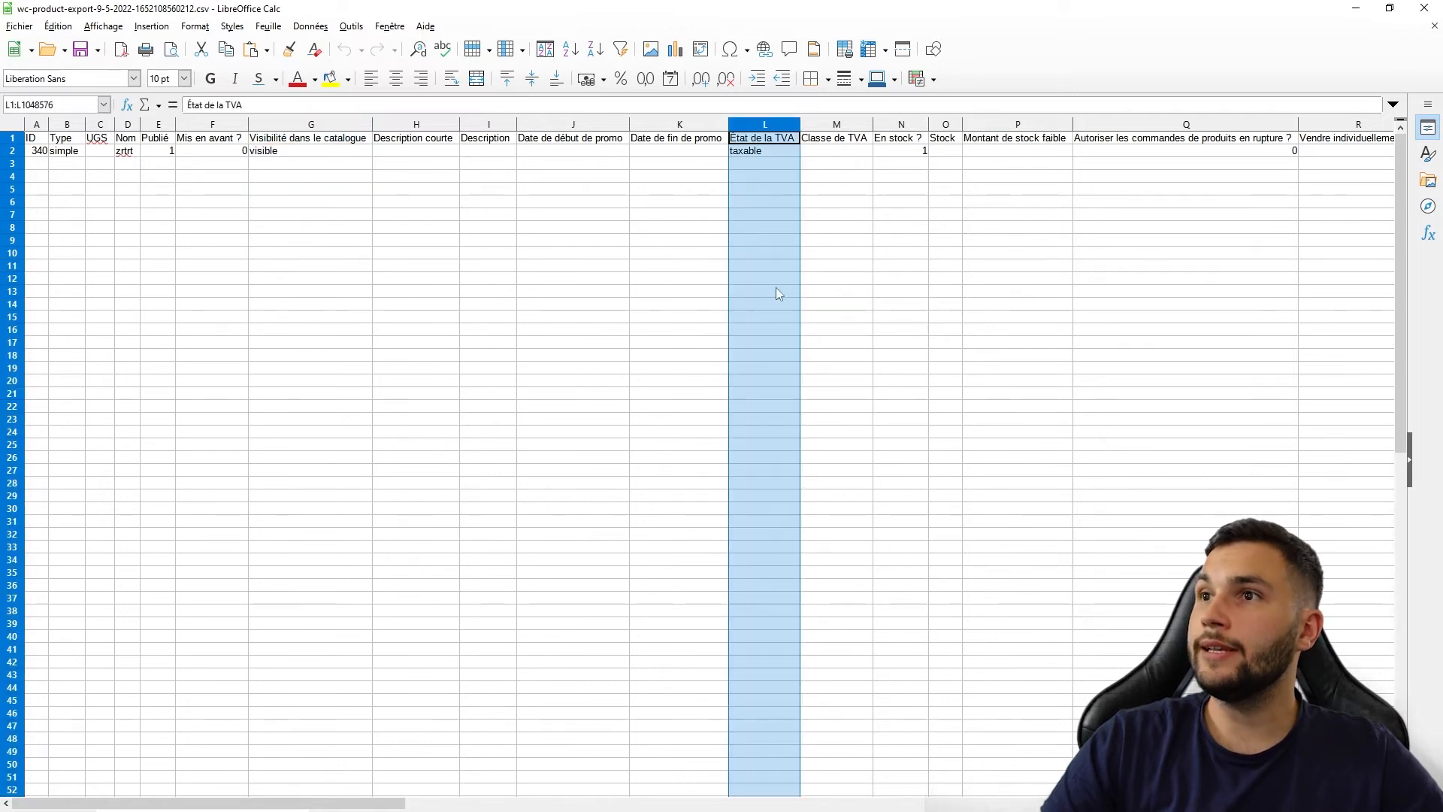
click(951, 123)
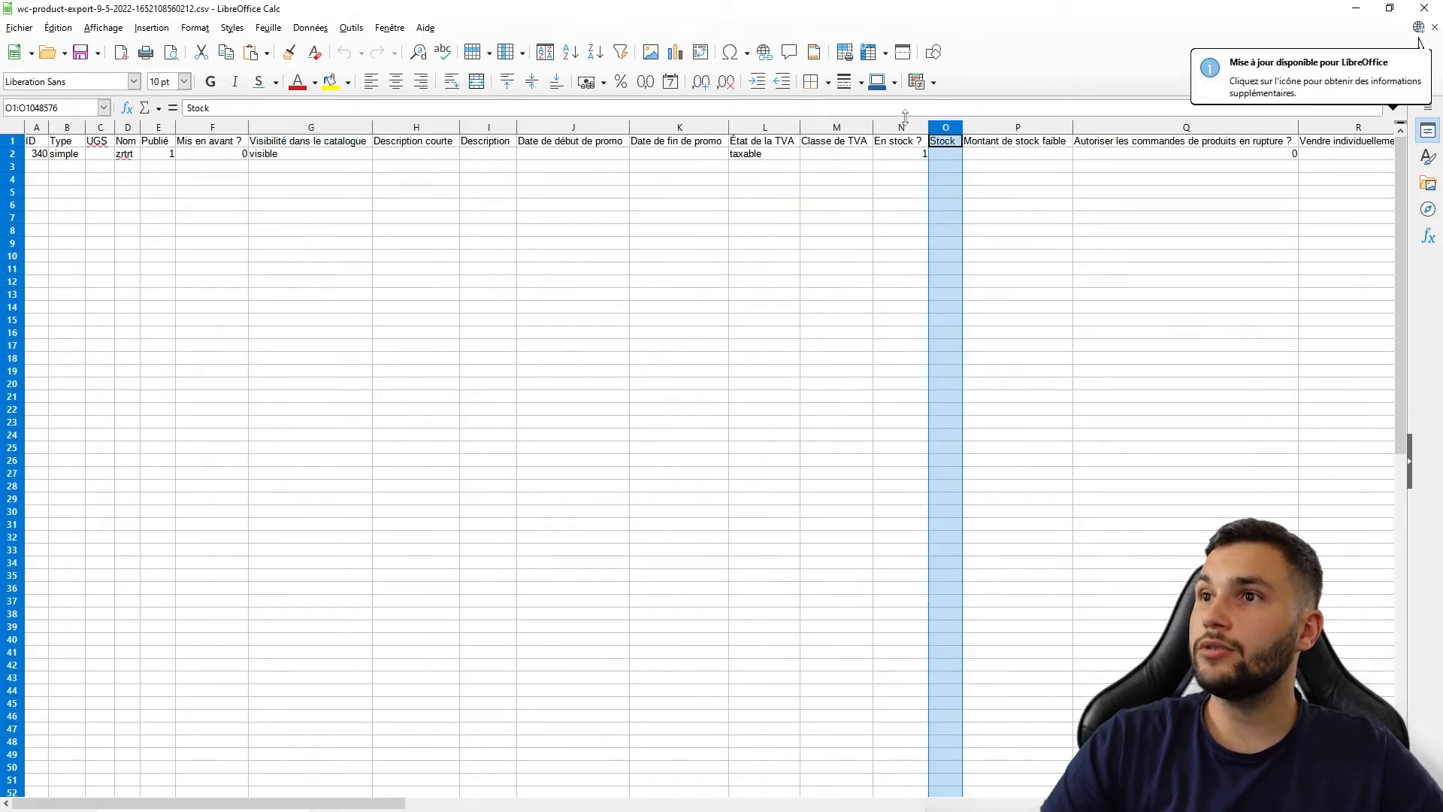
click(901, 127)
click(837, 127)
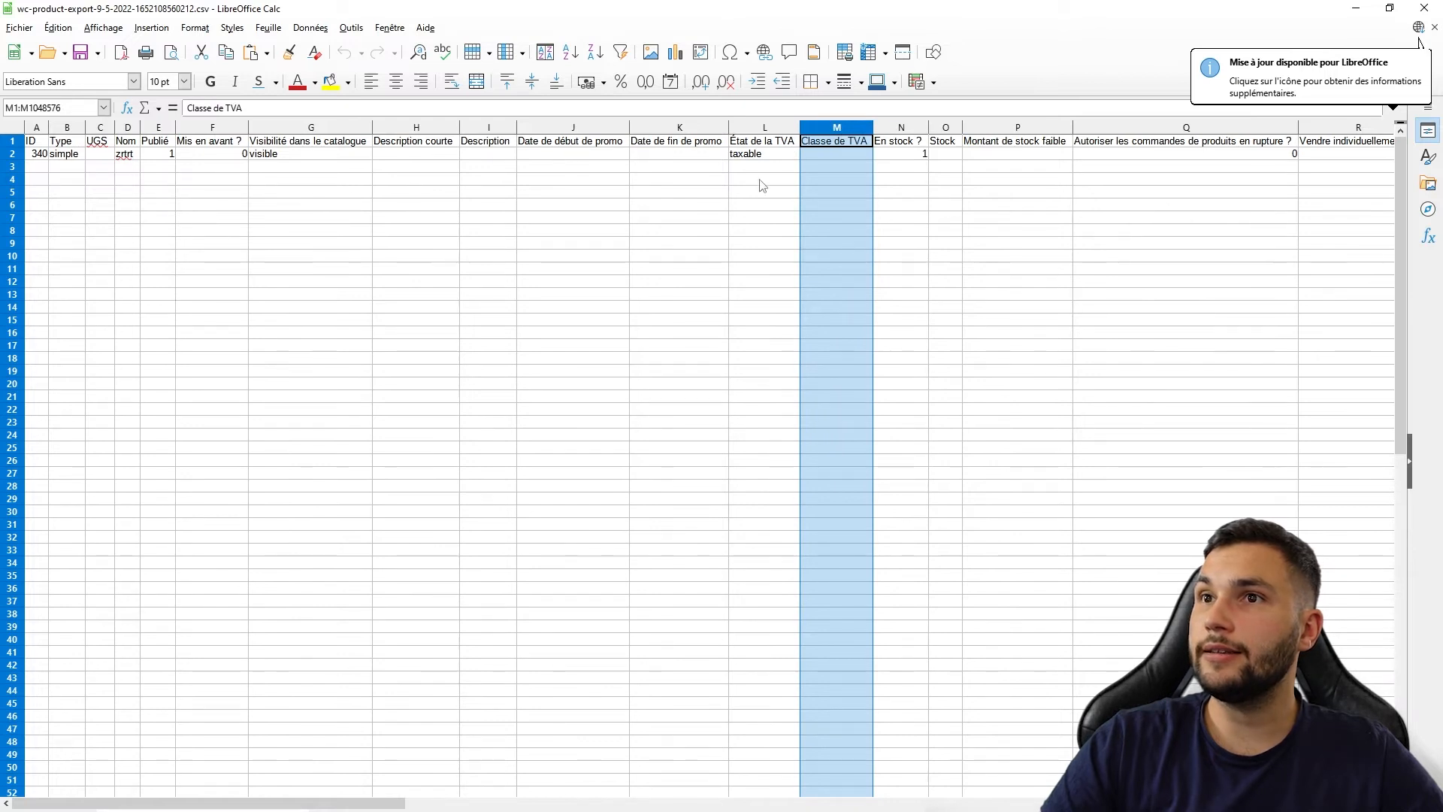
click(488, 128)
click(405, 128)
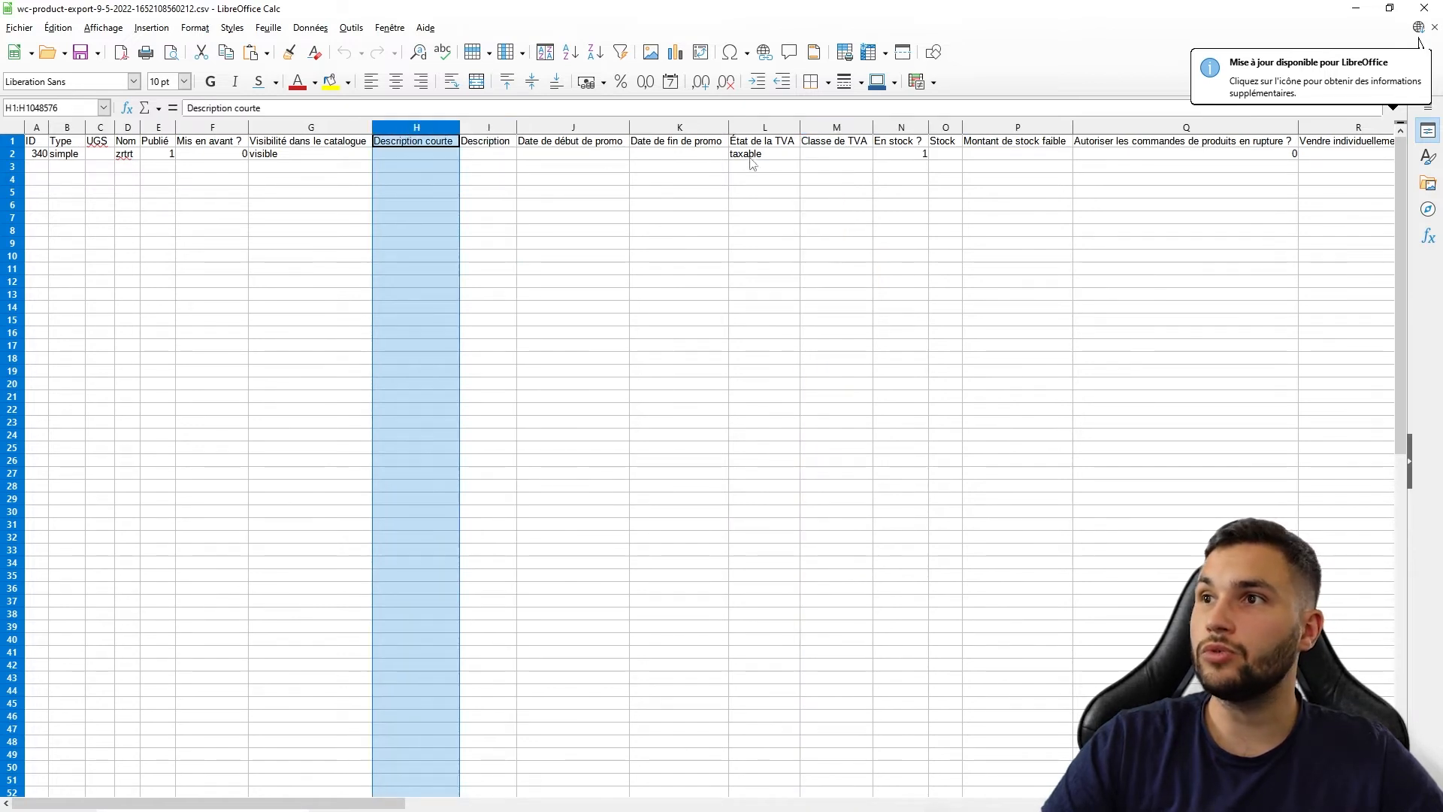
Delete the columns from "Autoriser les commandes de produits en rupture ?" through "Hauteur (cm)".
drag(359, 803, 590, 800)
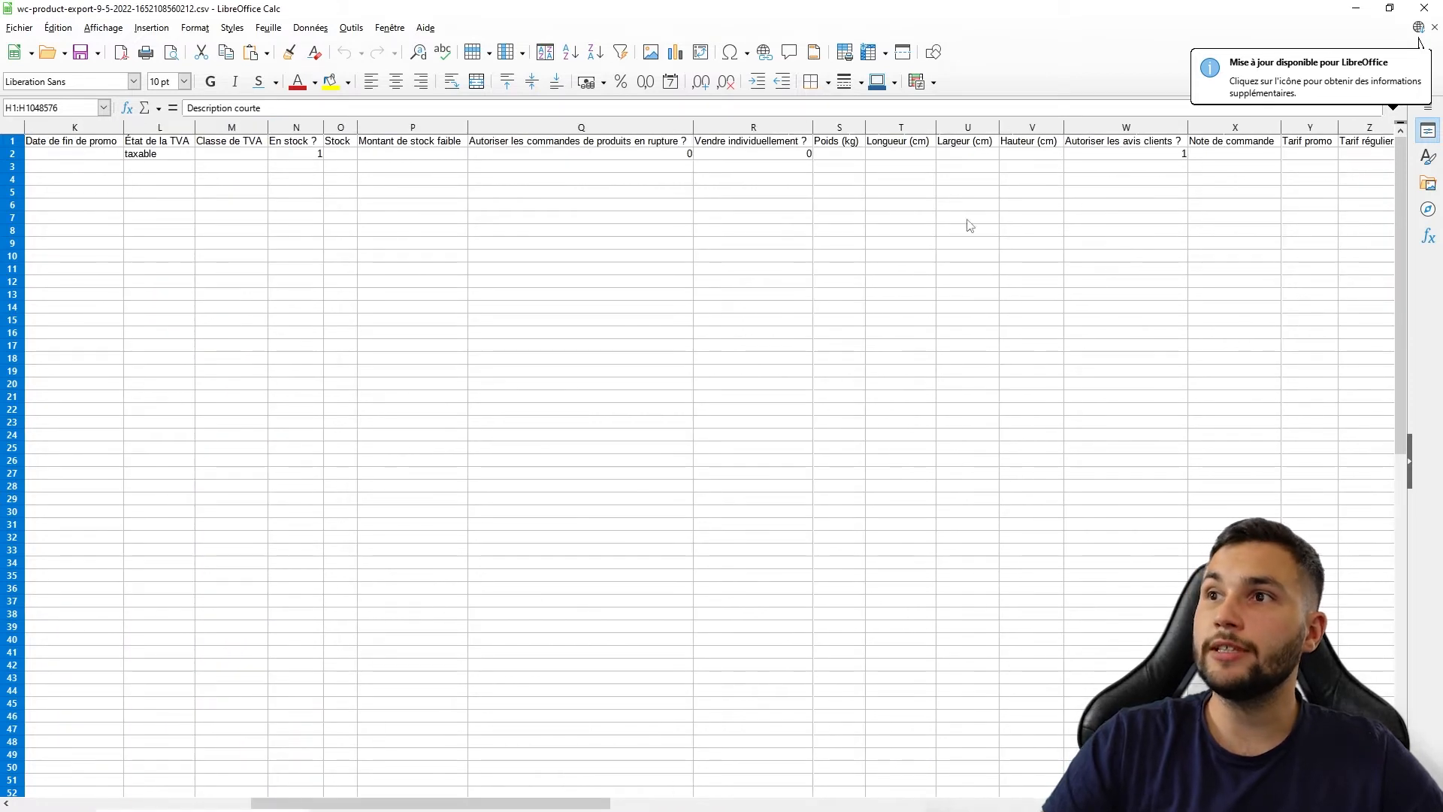
drag(1038, 126, 659, 128)
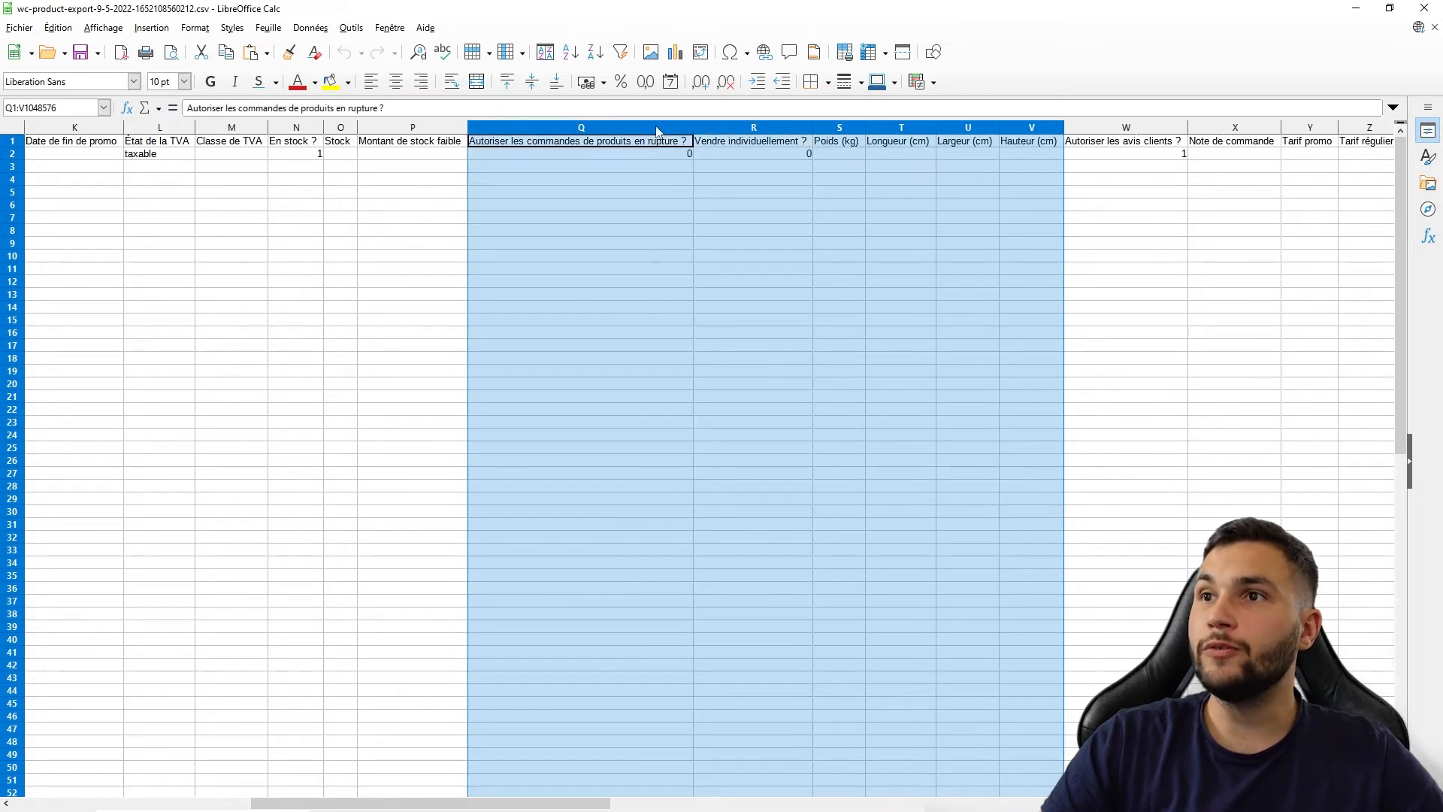
right_click(659, 128)
click(740, 255)
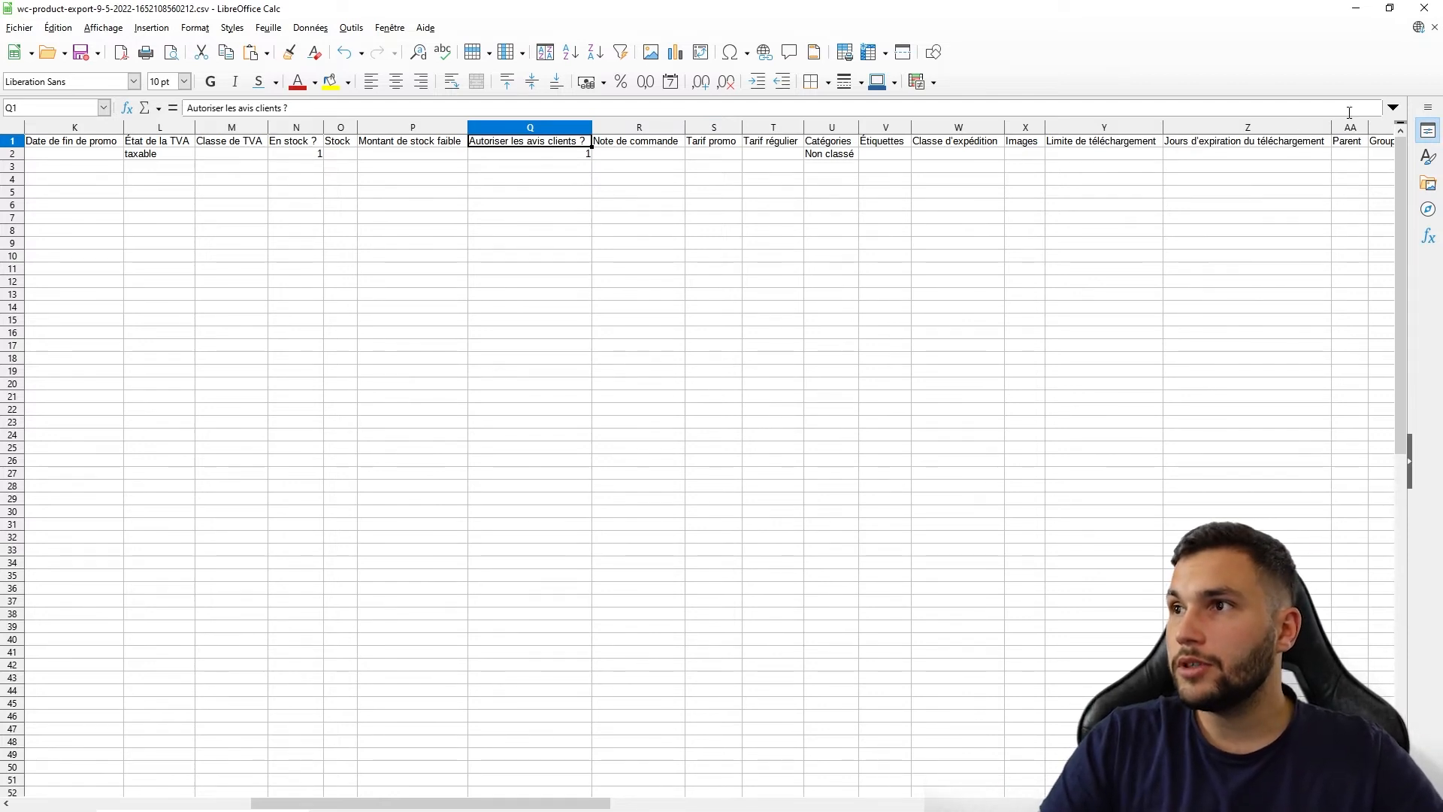
Delete the columns from "Limite de téléchargement" through "Parent".
drag(1350, 129, 1069, 139)
right_click(1082, 134)
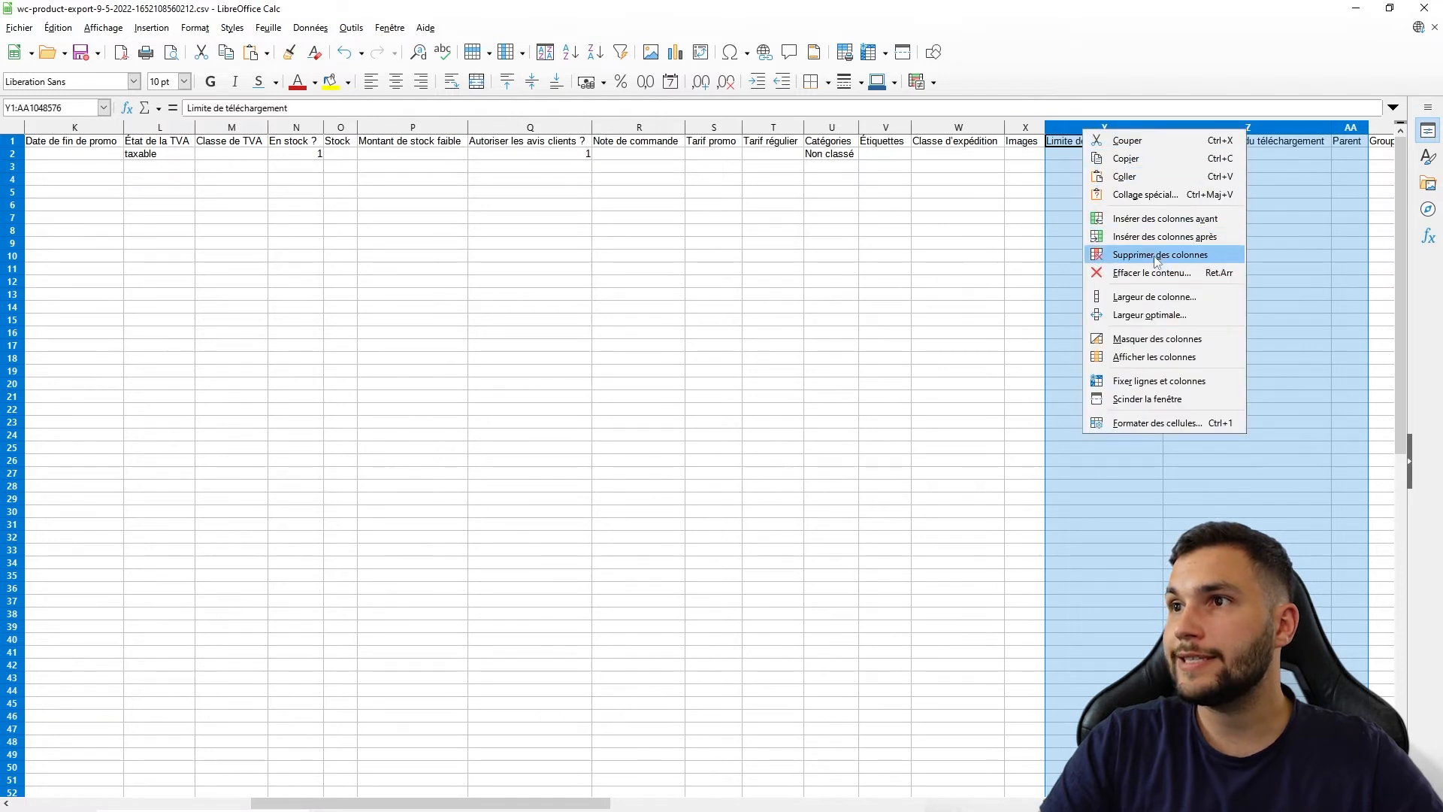
click(1156, 250)
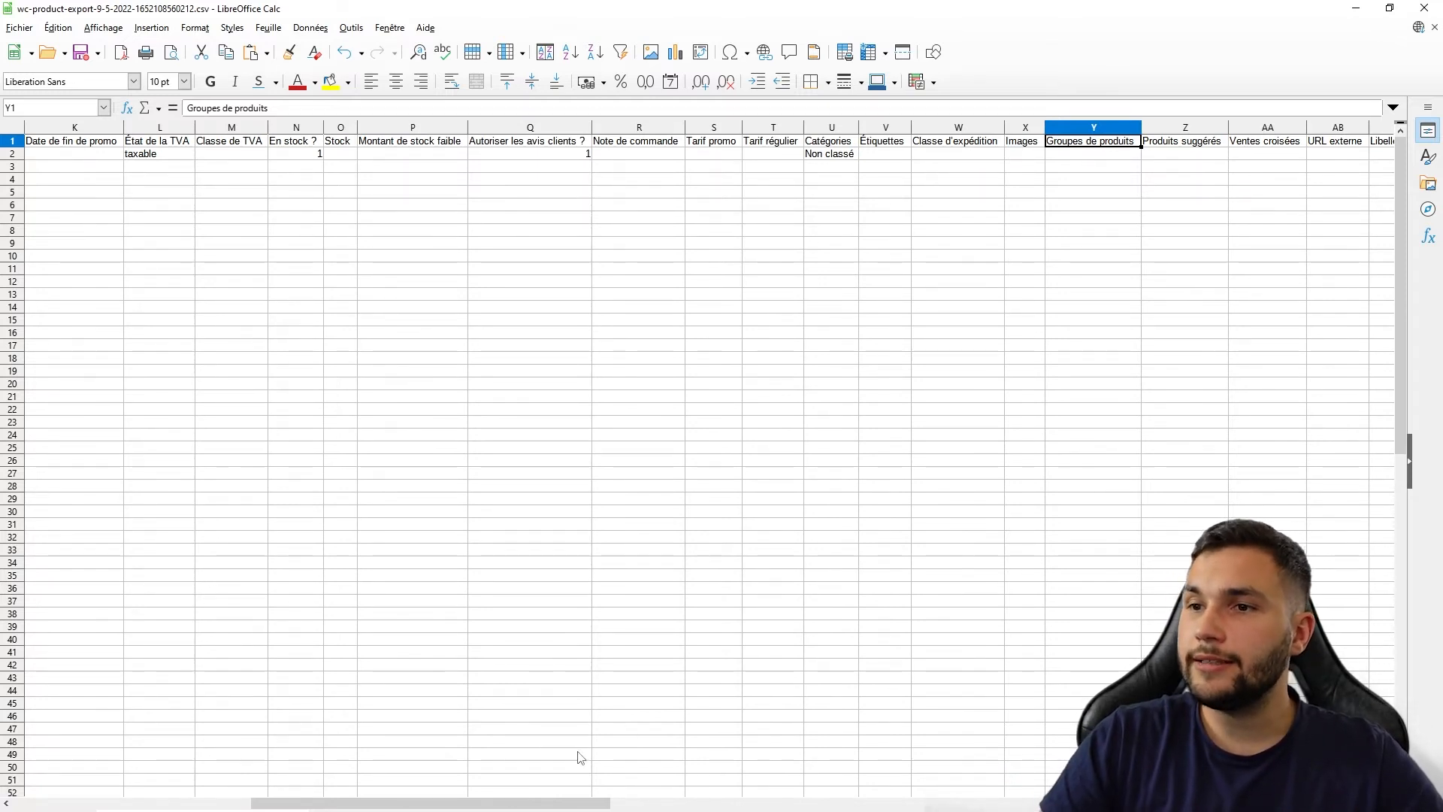
Delete the columns from "Groupes de produits" through the last one, the Yoast estimated reading time meta column.
drag(556, 803, 889, 805)
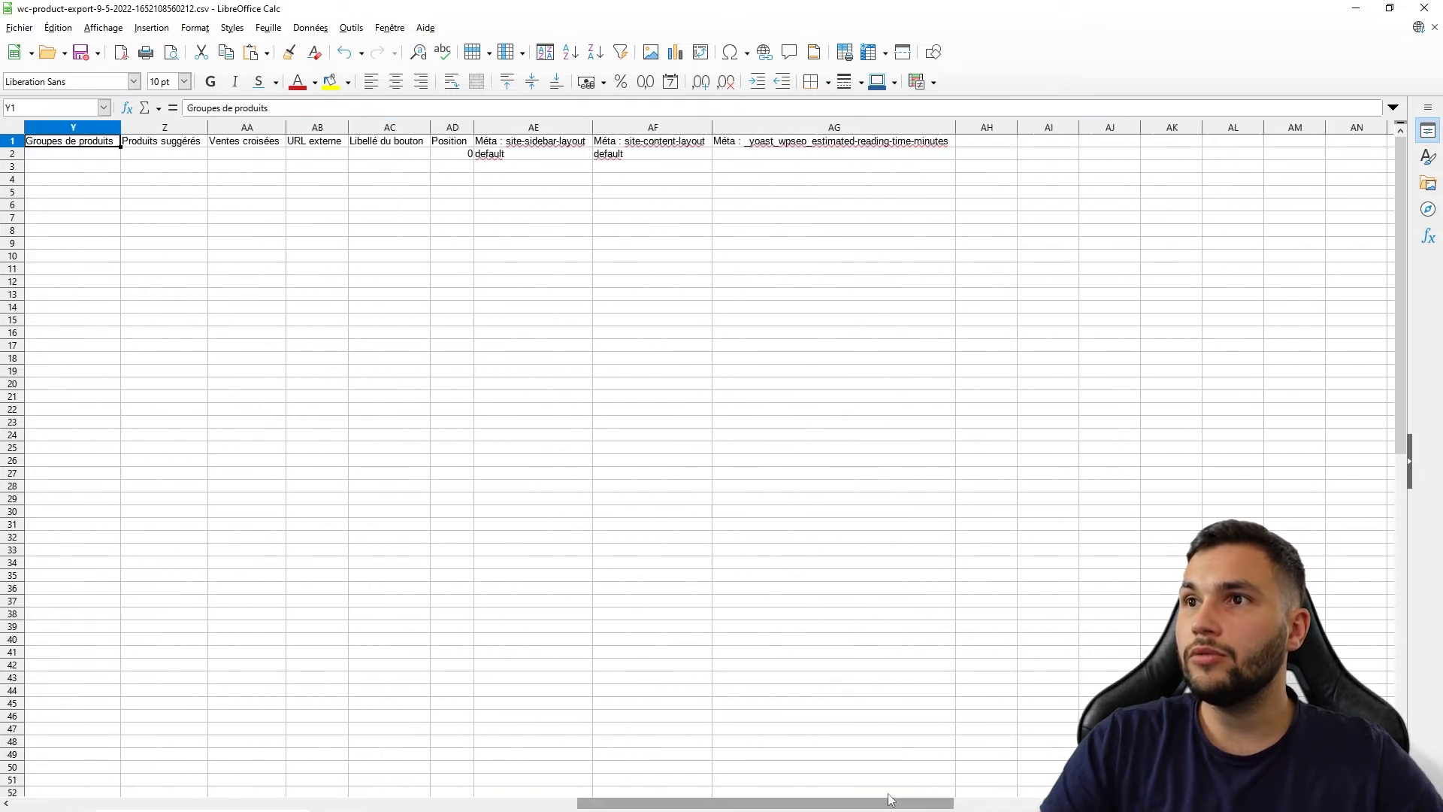
drag(805, 131, 111, 128)
right_click(112, 128)
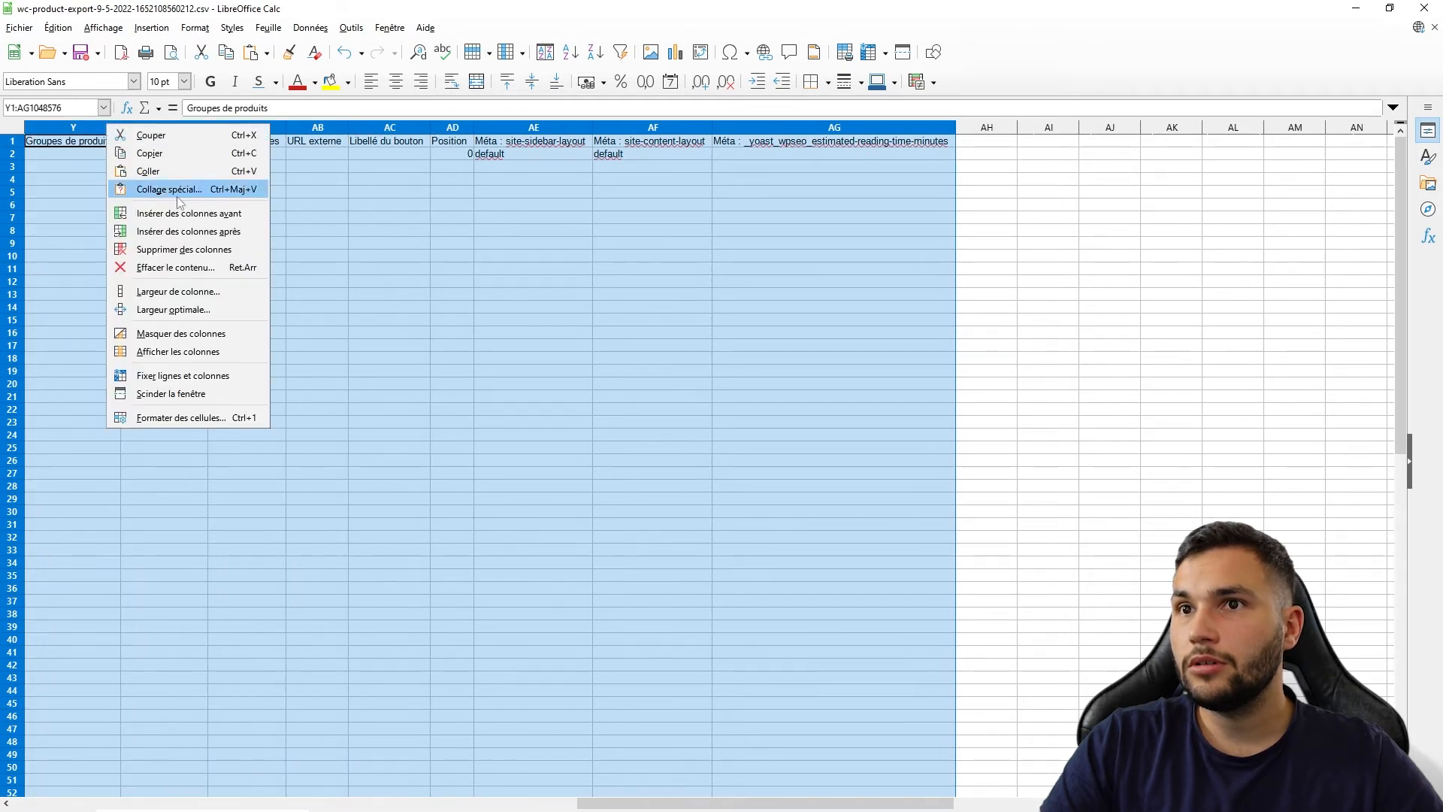
click(199, 249)
Delete the "Étiquettes" and "Classe d'expédition" columns.
drag(803, 806, 417, 733)
drag(1205, 124, 1140, 129)
right_click(1136, 126)
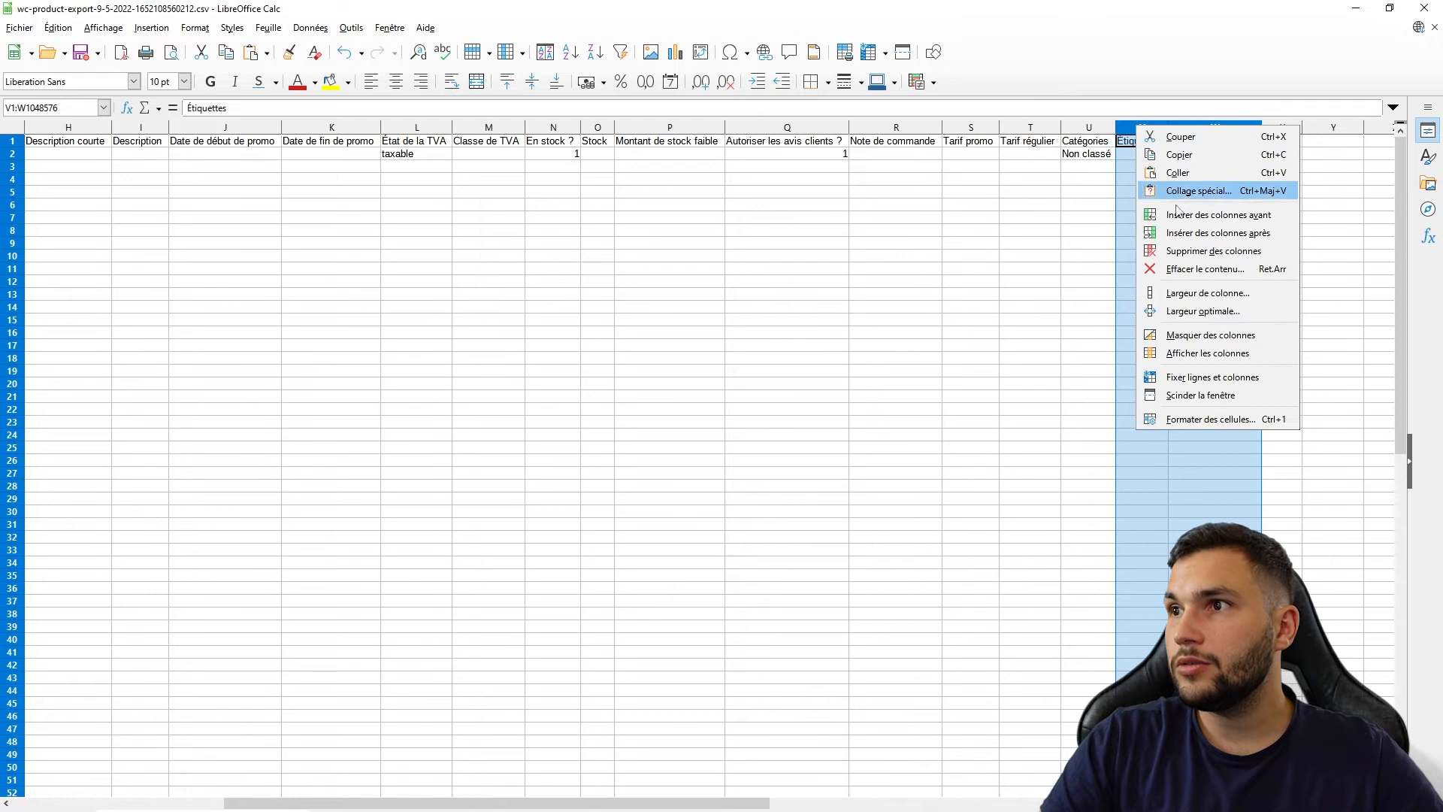
click(1196, 251)
Delete the columns from "En stock ?" through "Tarif promo", keeping "Tarif régulier".
click(1030, 127)
drag(977, 128, 565, 130)
right_click(557, 129)
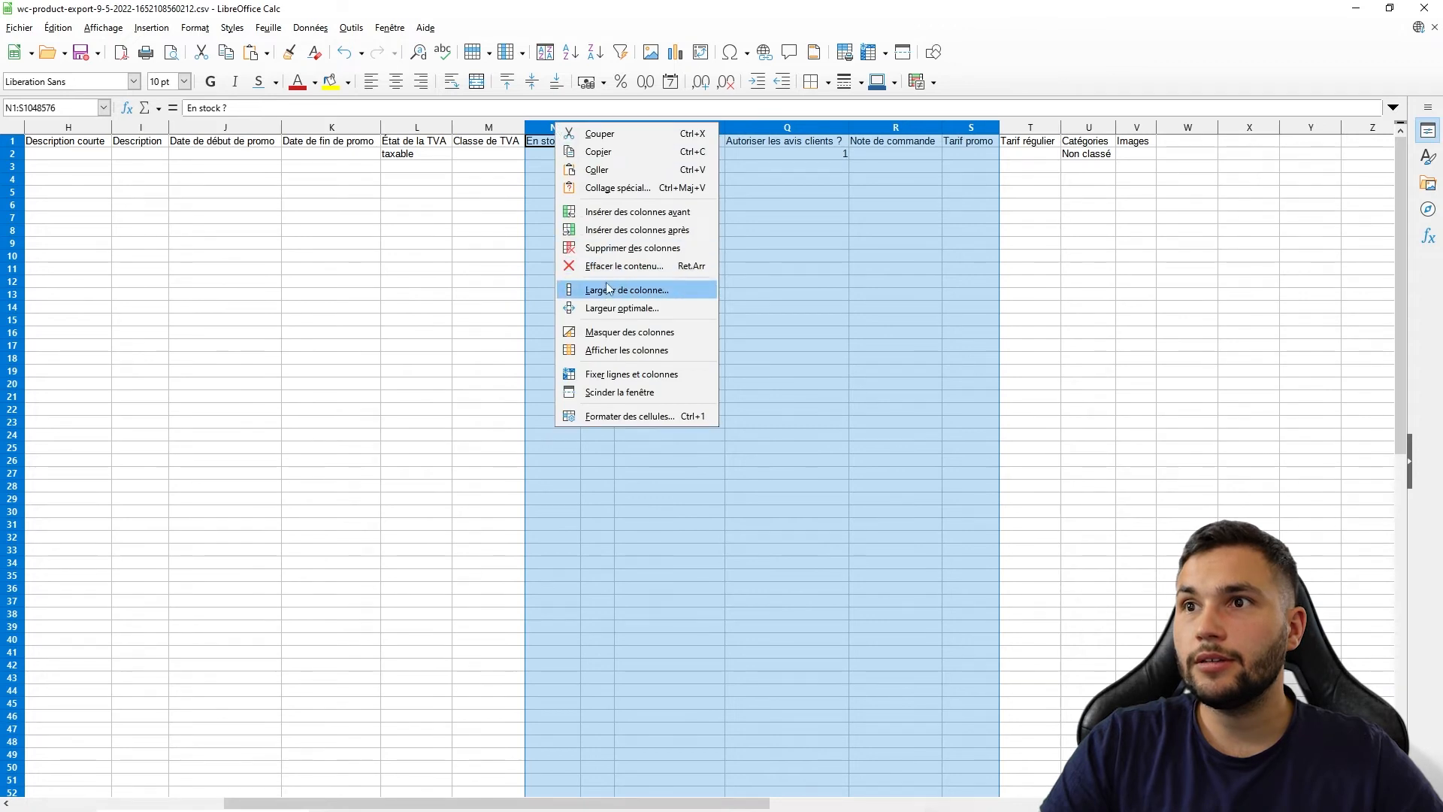
click(615, 259)
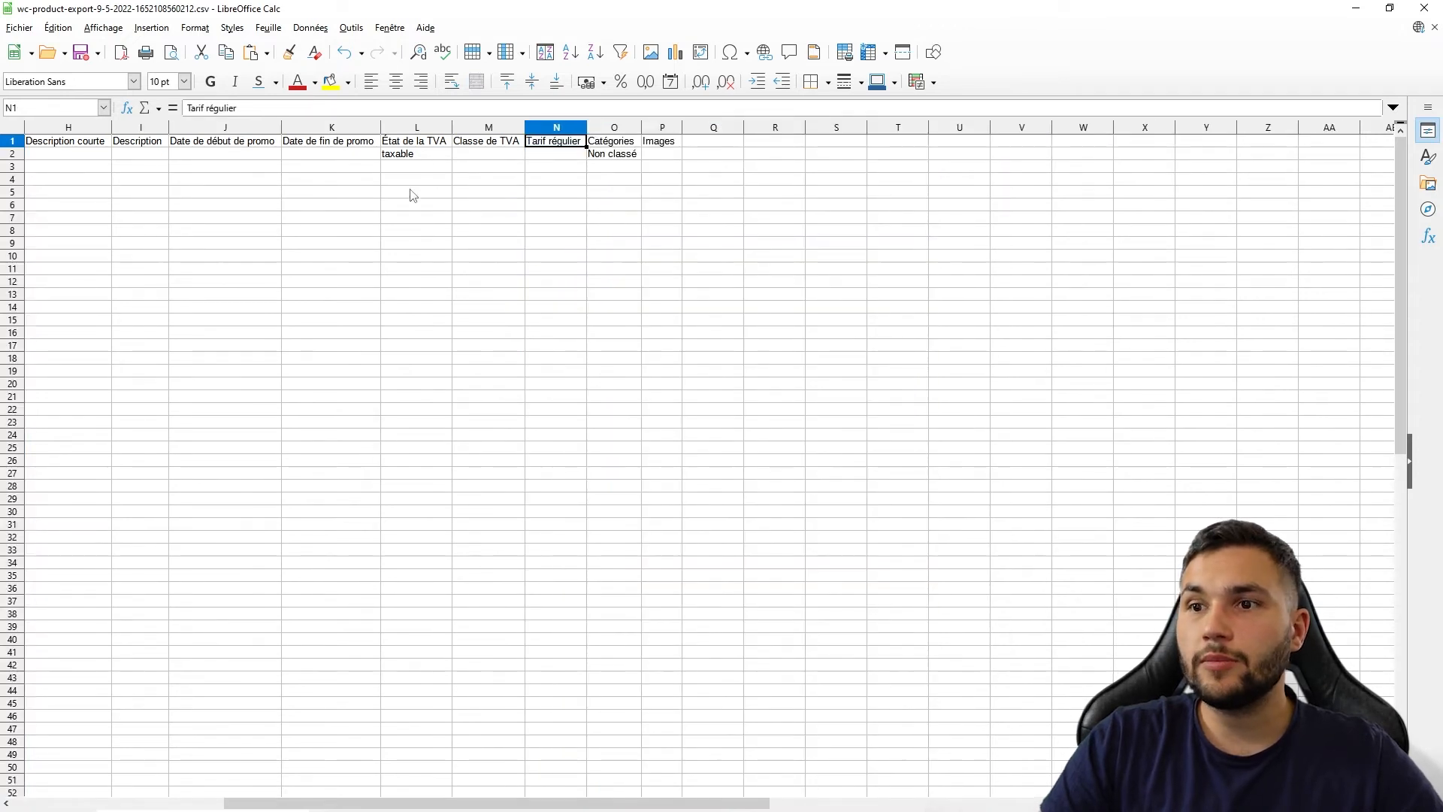
Delete the columns from "Publié" through "Visibilité dans le catalogue".
drag(620, 802, 438, 772)
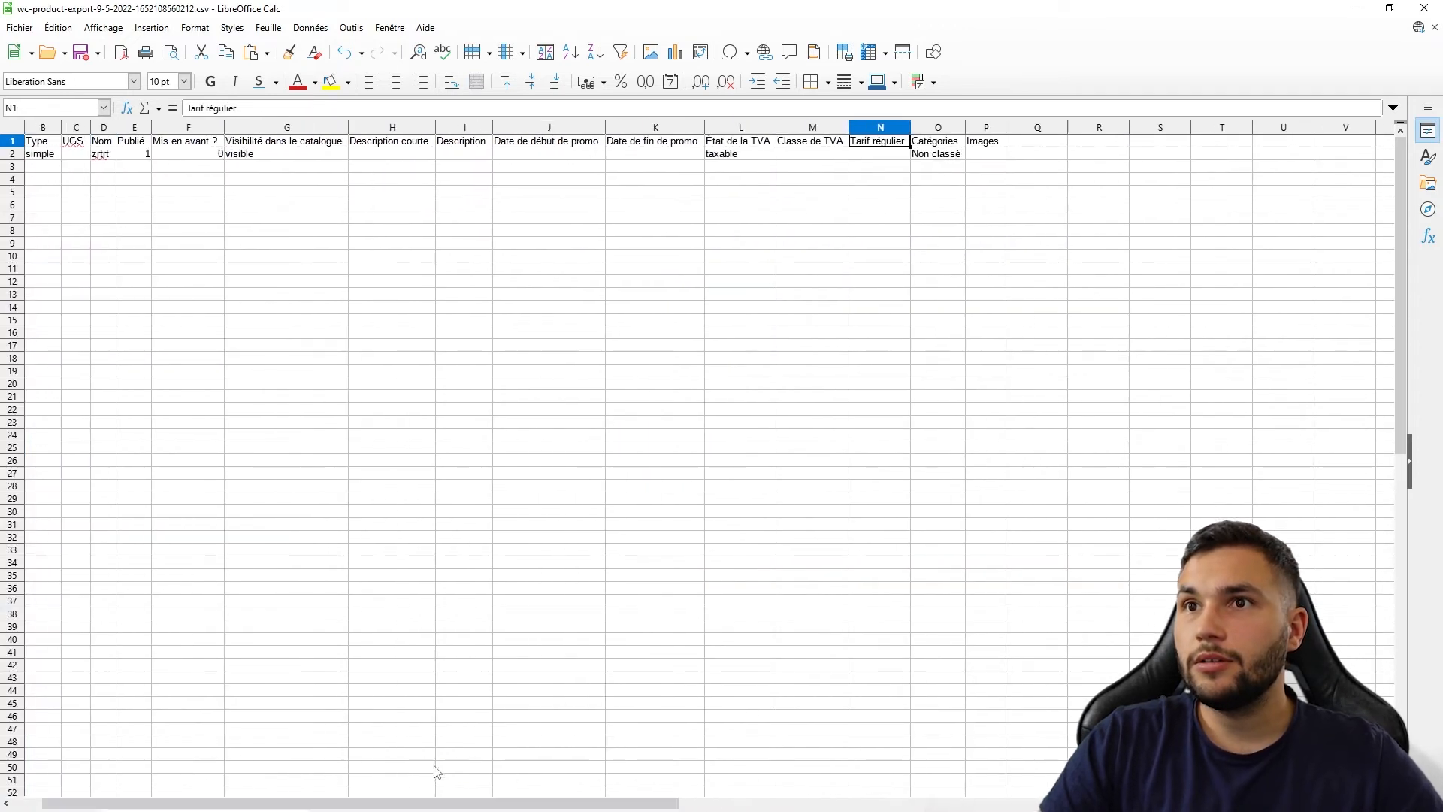
click(268, 124)
drag(269, 131, 144, 125)
right_click(144, 125)
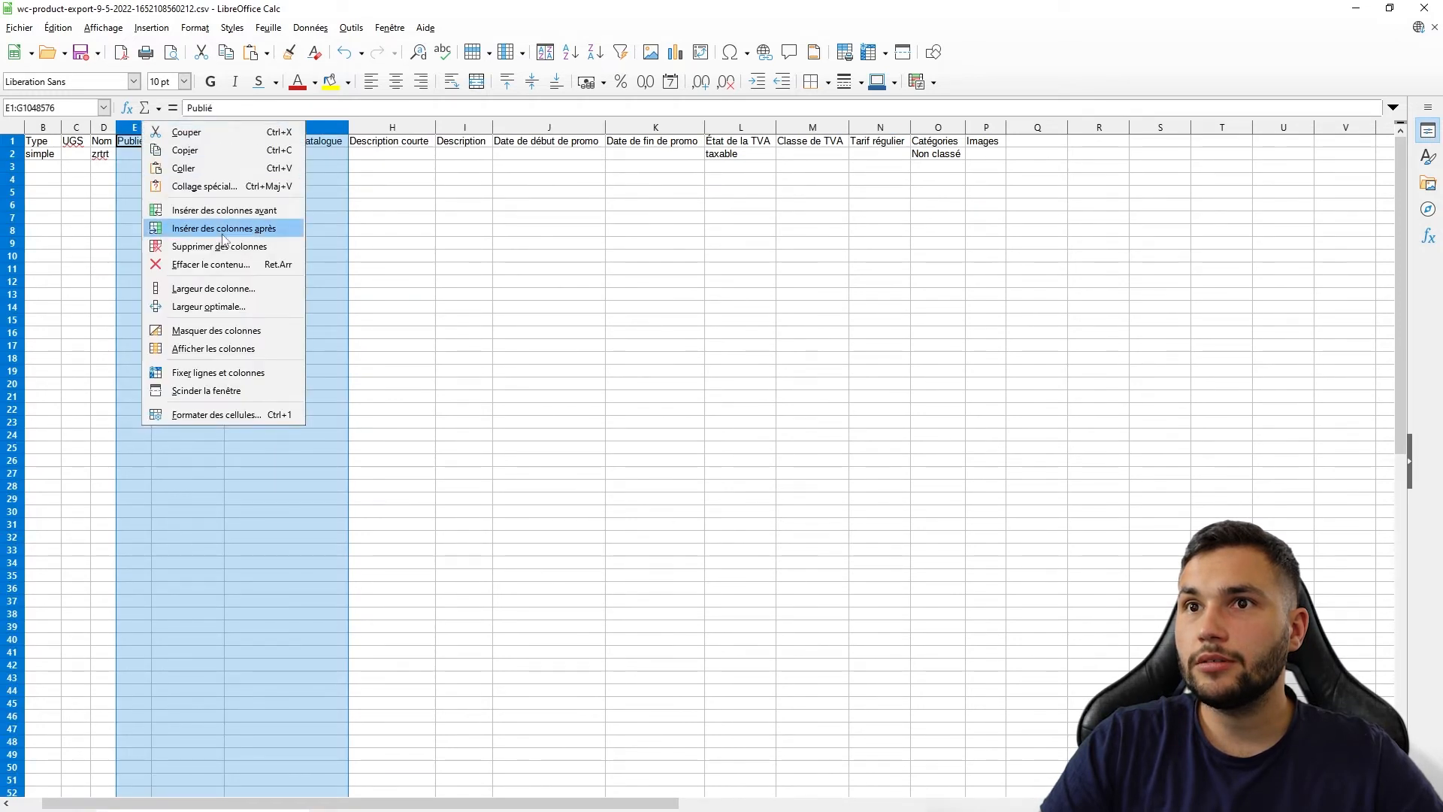
click(188, 245)
Delete the "Type" and "UGS" columns and check the description columns that follow the product name.
drag(70, 129, 42, 128)
right_click(42, 127)
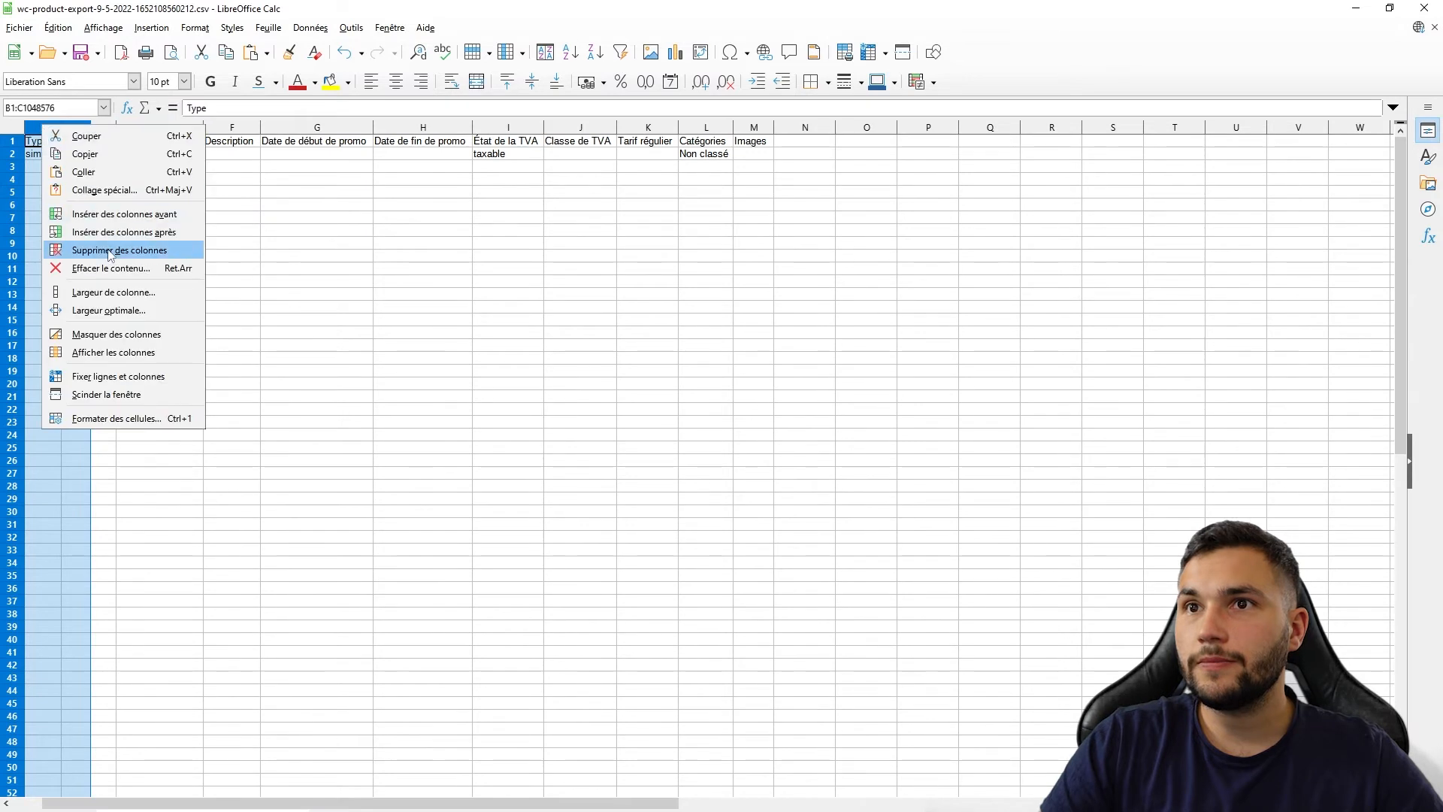
click(75, 251)
click(117, 143)
click(164, 143)
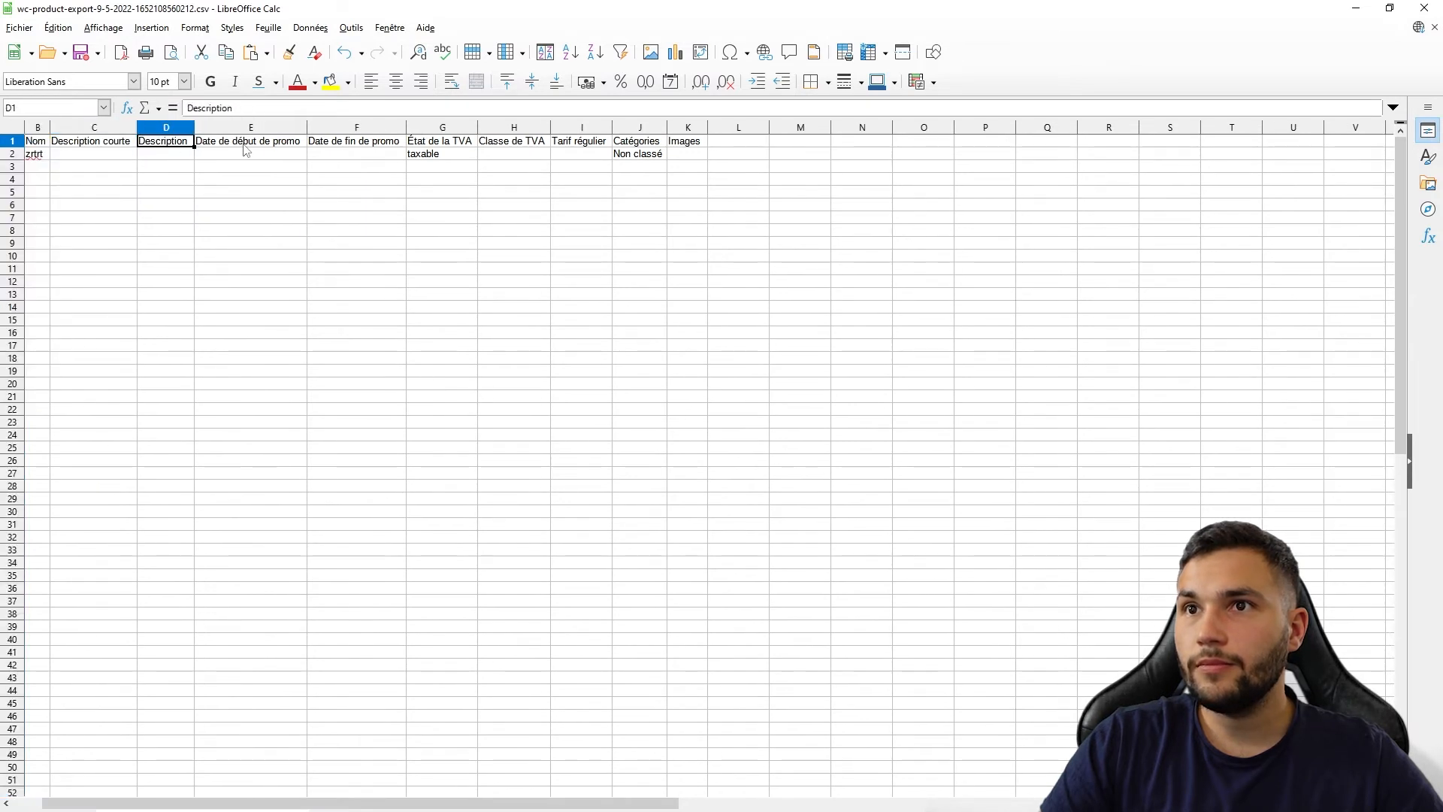
Delete the columns from "Date de début de promo" through "Classe de TVA".
click(248, 145)
click(257, 129)
drag(258, 136, 503, 121)
right_click(503, 122)
click(573, 251)
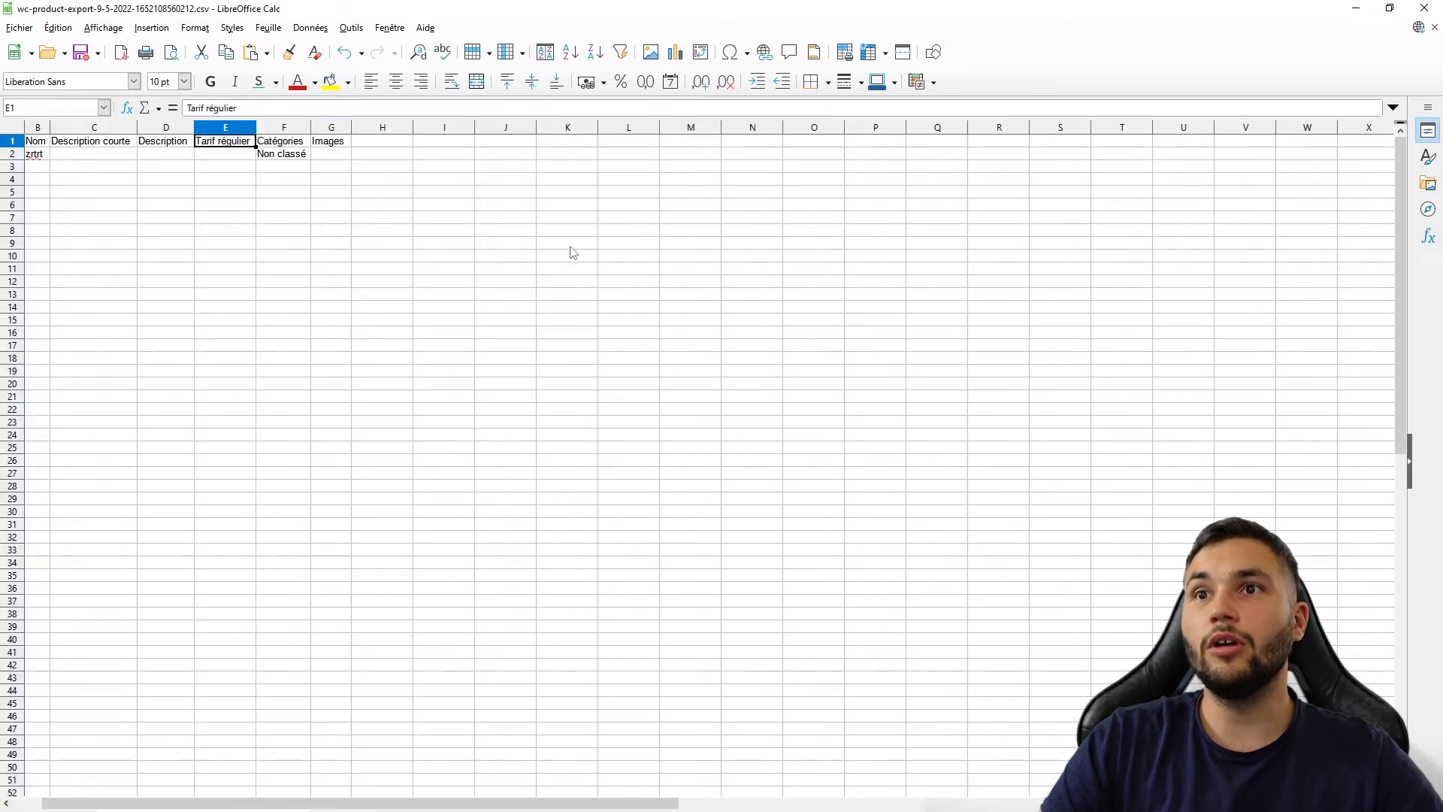
click(663, 286)
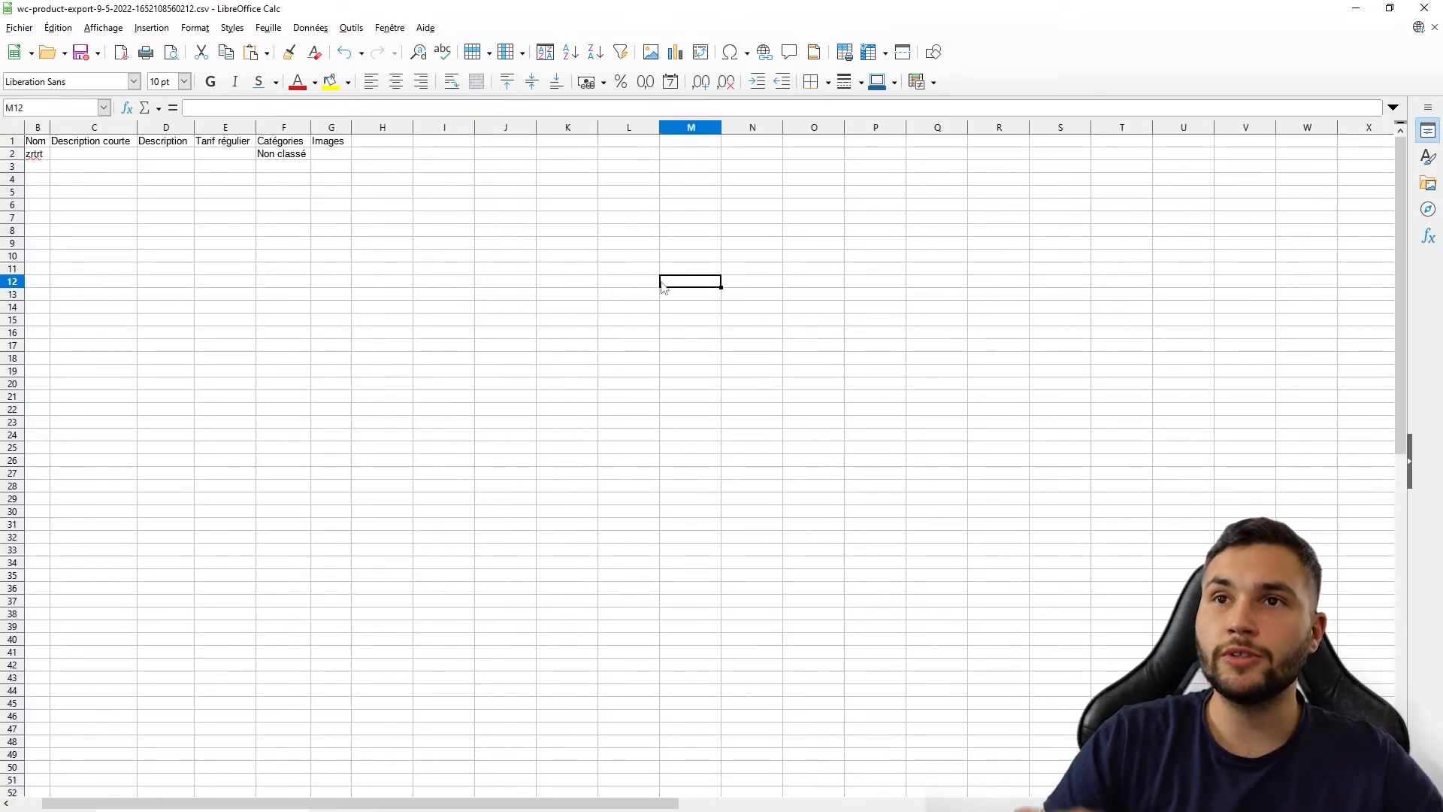
Fill the "Nom" column in rows 3 to 12 with placeholder names: fds, ds, sdf, sdf, ds, fsd, fds, fsd, fsd, fds.
click(43, 168)
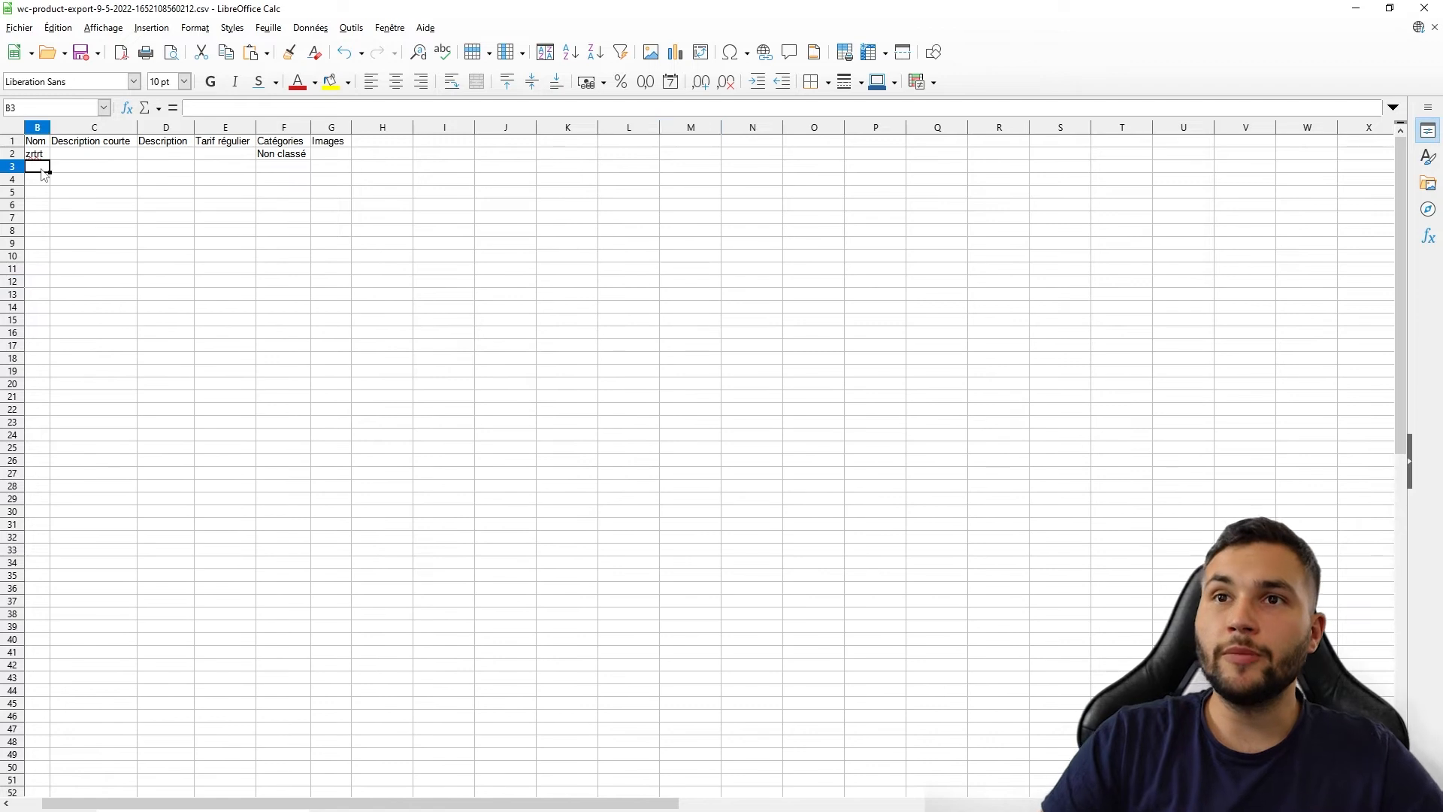
text(fds ds sdf sdf ds fsd fds)
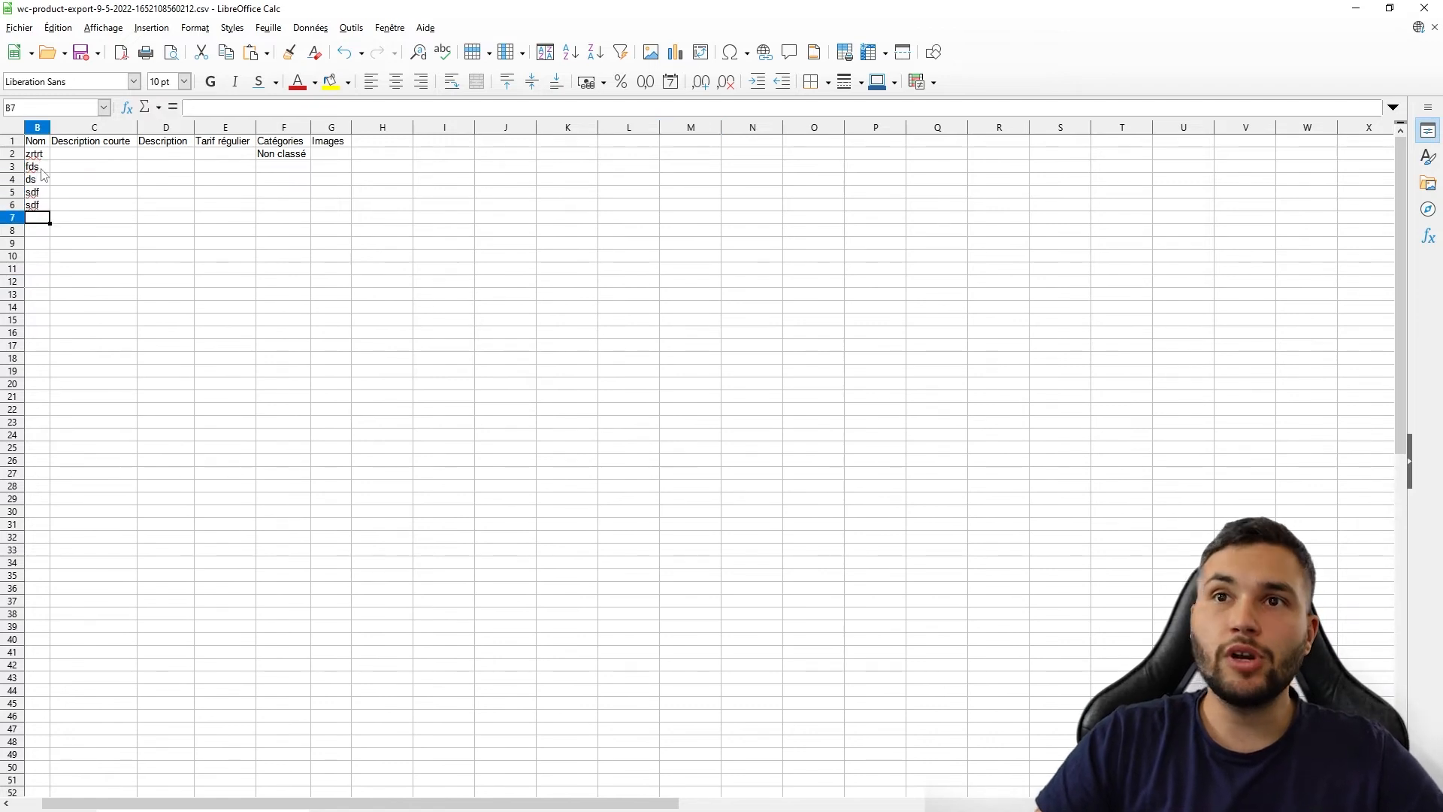
key(Return)
text(fsd)
key(Return)
text(fsd)
key(Return)
text(fds)
Fill the "Description courte" column in rows 2 to 12 with placeholder texts, starting with "qsdfgqsgfdsf" and ending with "trzetzertrez".
click(81, 154)
text(qsdfgqsgfdsf dsf dgsfqsd fqsdfsqdfqsd)
key(Return)
text(g)
key(Return)
text(rez)
key(Return)
text(teztezrtezt)
key(Return)
text(zrtrzetetzet)
key(Return)
text(rzetezrtzetr)
key(Return)
text(retzetzre)
key(Return)
text(trz)
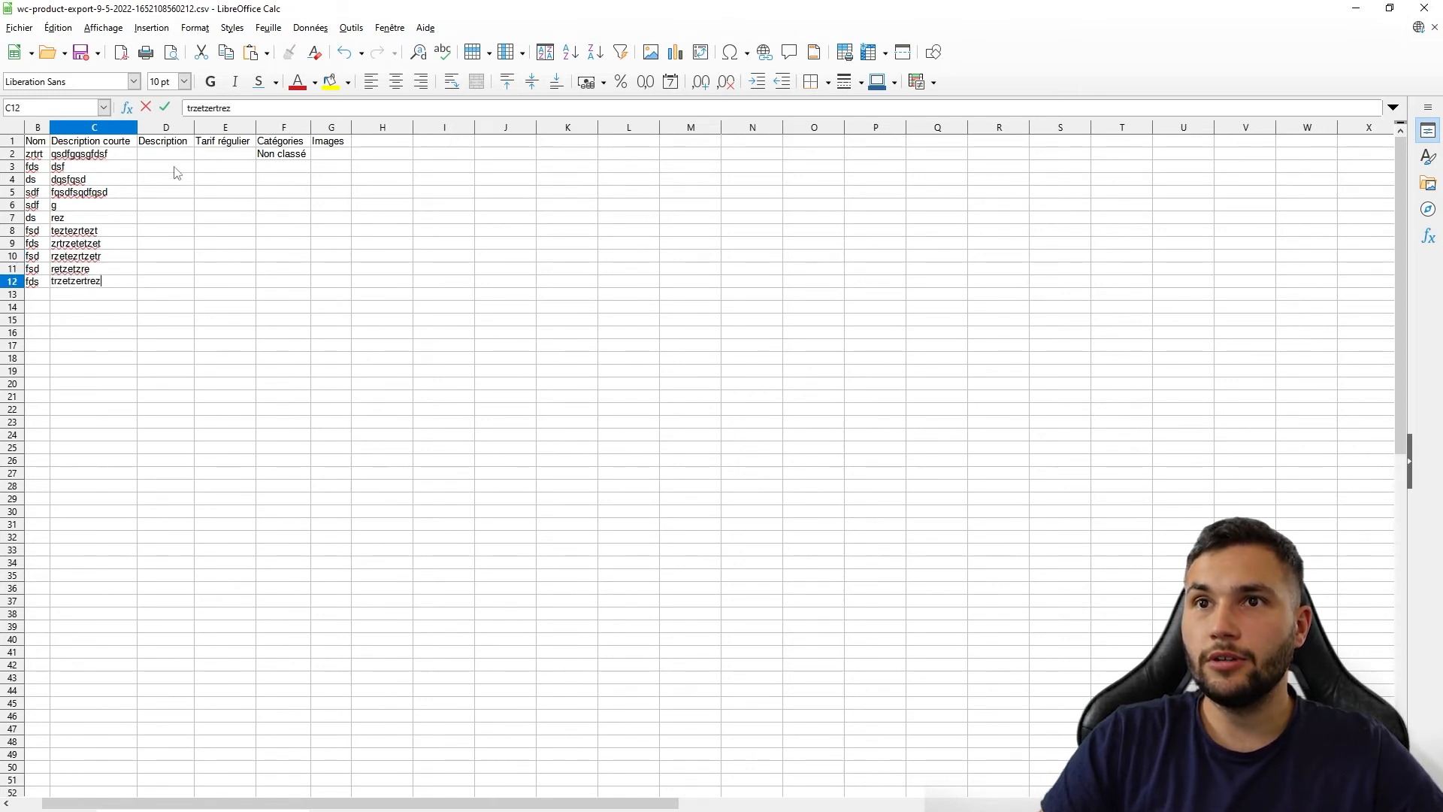
Enter "jhkljdfhsu" repeated five times as the description of the first product in row 2.
click(169, 155)
text(jhklj)
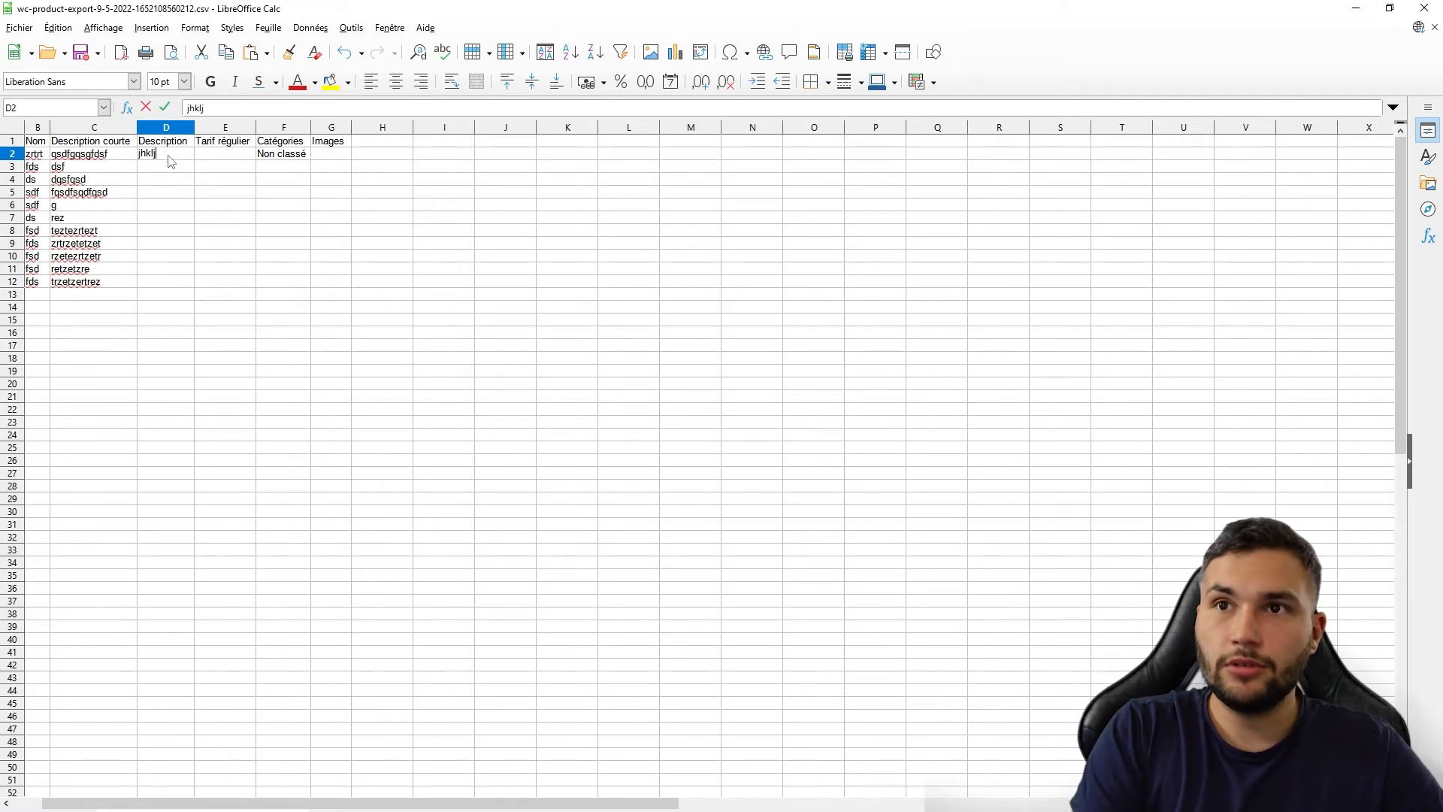
double_click(169, 155)
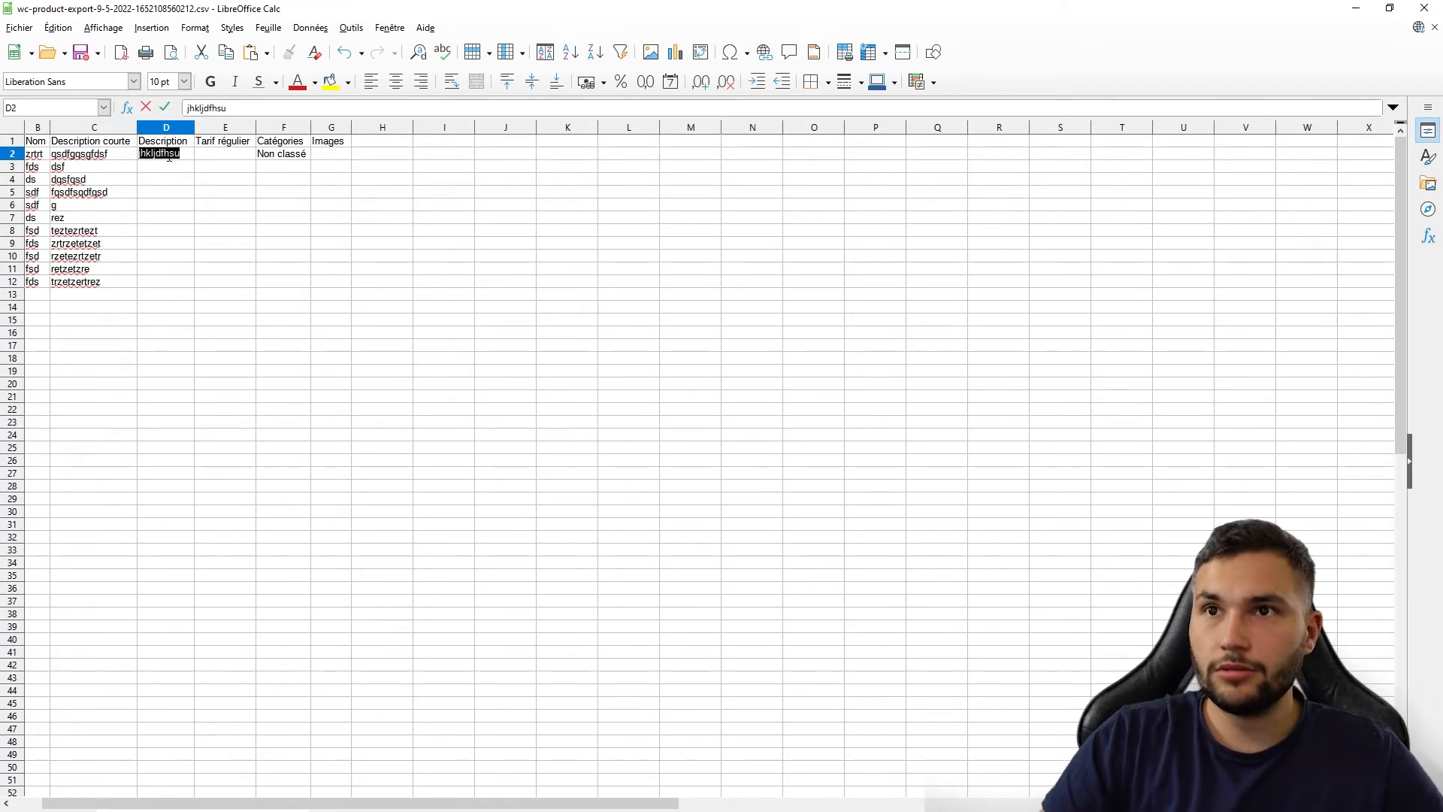
key(ctrl+v)
key(ctrl+v)
key(ctrl+v)
key(ctrl+v)
key(ctrl+v)
double_click(169, 156)
Copy the same placeholder description into rows 3 to 12 of the "Description" column and widen the column to fit the text.
click(173, 167)
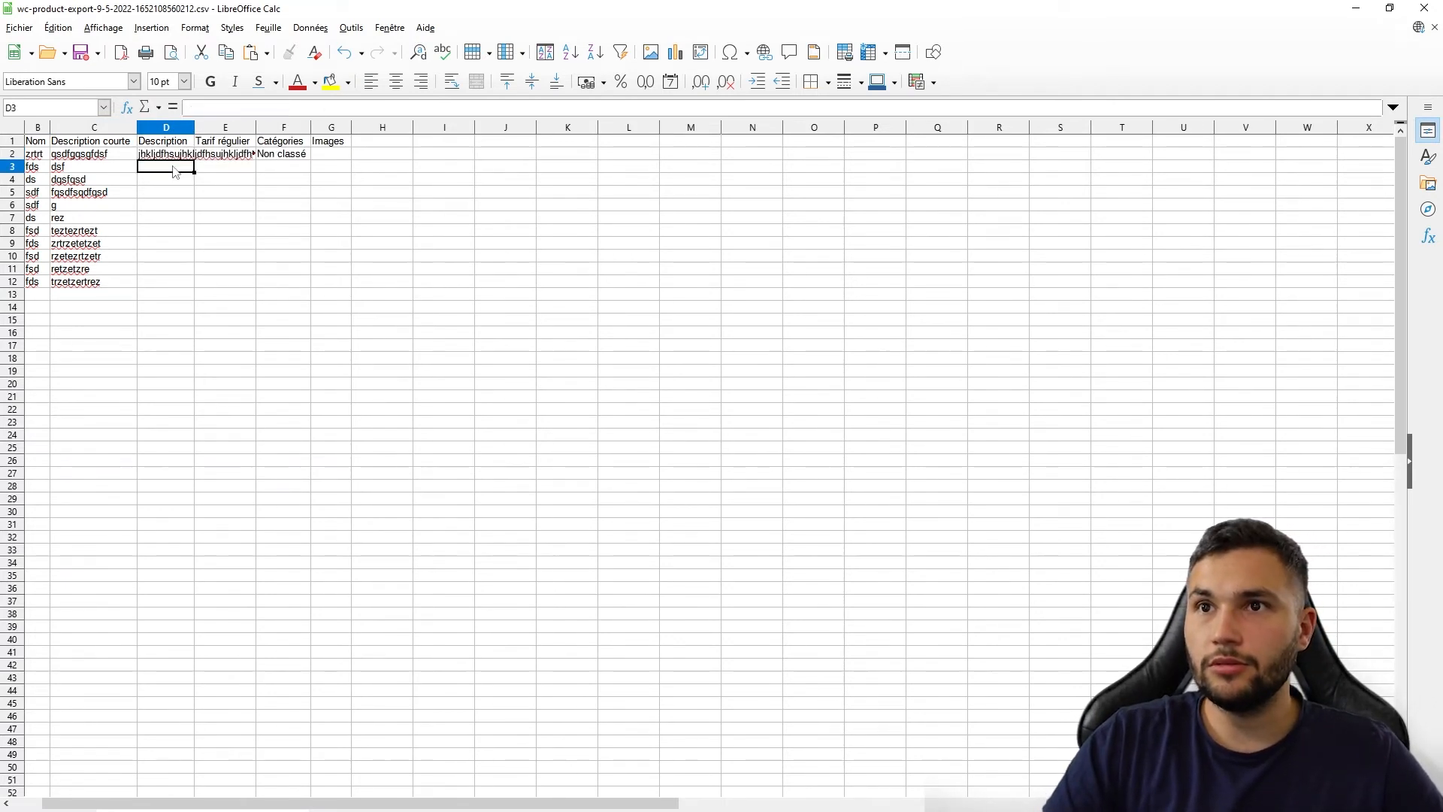
text(jhkljdfhsujhkljdfhsujhkljdfhsujhkljdfhsujhkljdfhsu)
click(177, 186)
text(jhkljdfhsujhkljdfhsujhkljdfhsujhkljdfhsujhkljdfhsu)
click(162, 205)
text(jhkljdfhsujhkljdfhsujhkljdfhsujhkljdfhsujhkljdfhsu)
click(174, 193)
text(jhkljdfhsujhkljdfhsujhkljdfhsujhkljdfhsujhkljdfhsu)
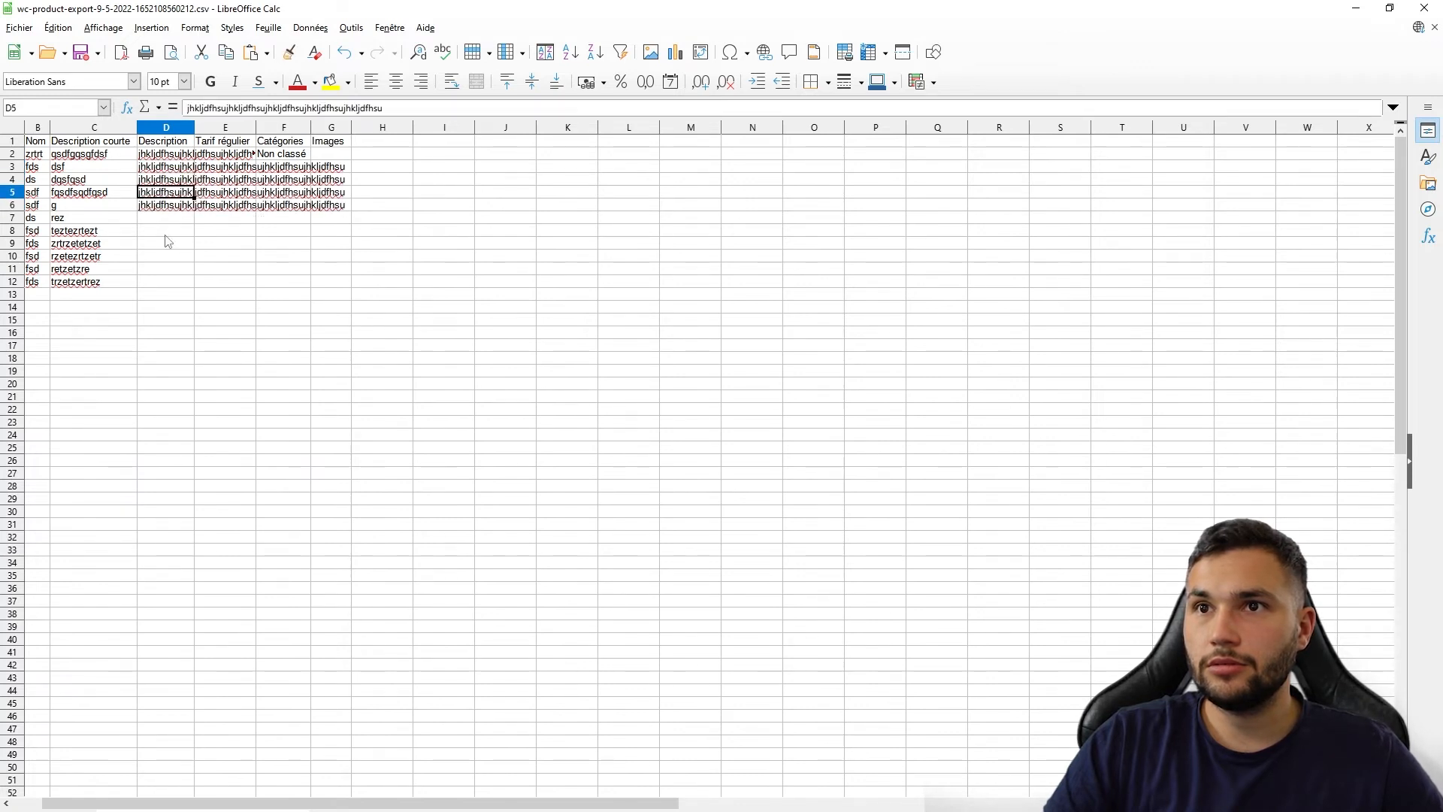
click(167, 231)
text(jhkljdfhsujhkljdfhsujhkljdfhsujhkljdfhsujhkljdfhsu)
click(167, 218)
text(jhkljdfhsujhkljdfhsujhkljdfhsujhkljdfhsujhkljdfhsu)
click(168, 256)
text(jhkljdfhsujhkljdfhsujhkljdfhsujhkljdfhsujhkljdfhsu)
click(170, 245)
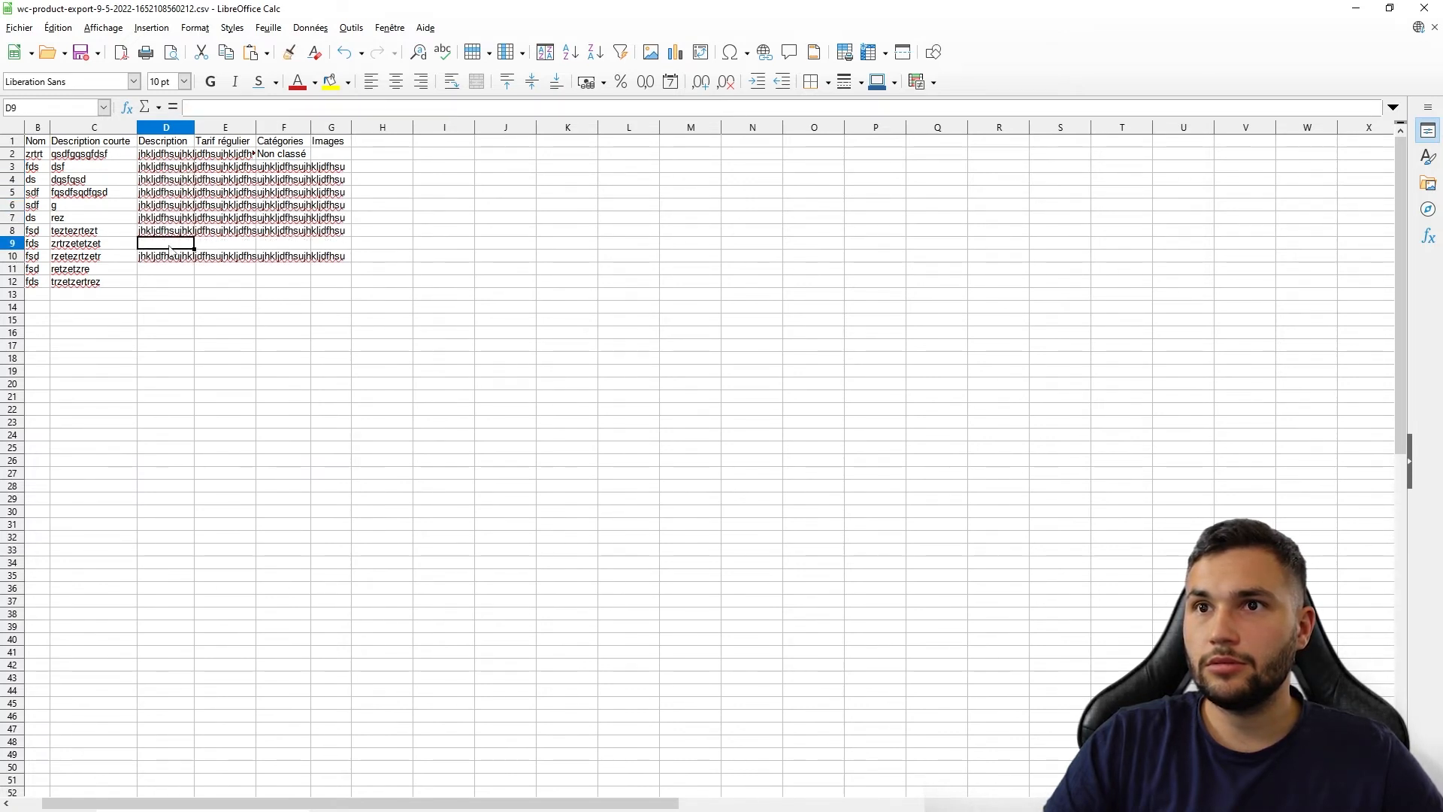
text(jhkljdfhsujhkljdfhsujhkljdfhsujhkljdfhsujhkljdfhsu)
click(172, 269)
key(ctrl+v)
click(173, 281)
key(ctrl+v)
drag(194, 128, 356, 132)
Fill "Tarif régulier" in rows 2 to 12 with 99, 12, 43, 547, 45, 254, 4564, 654, 784, 543 and 453.
click(375, 156)
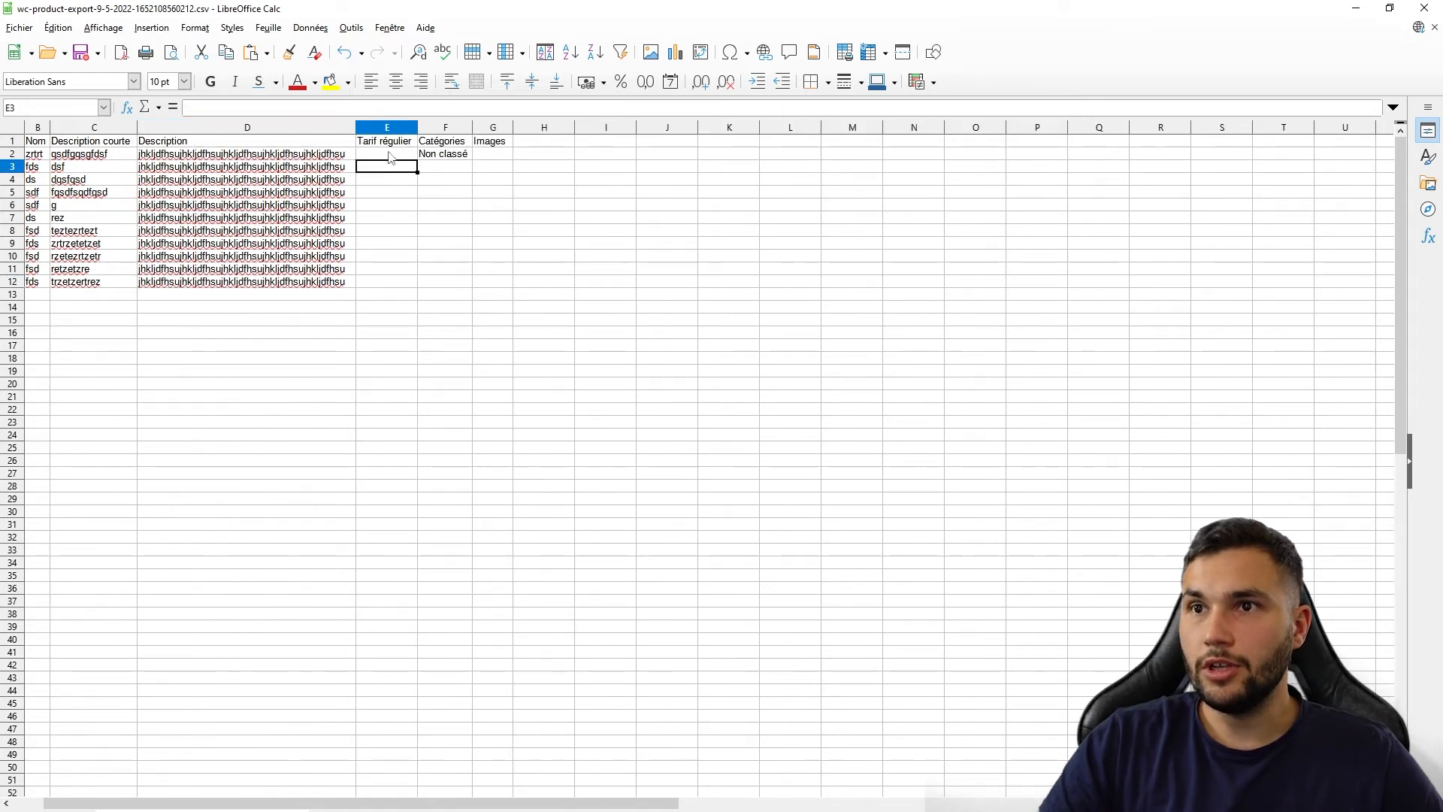
text(99)
key(Return)
text(12)
key(Return)
text(43)
key(Return)
text(547)
key(Return)
text(45)
key(Return)
text(254)
key(Return)
text(4564)
key(Return)
text(654)
key(Return)
text(784 543 453)
key(Return)
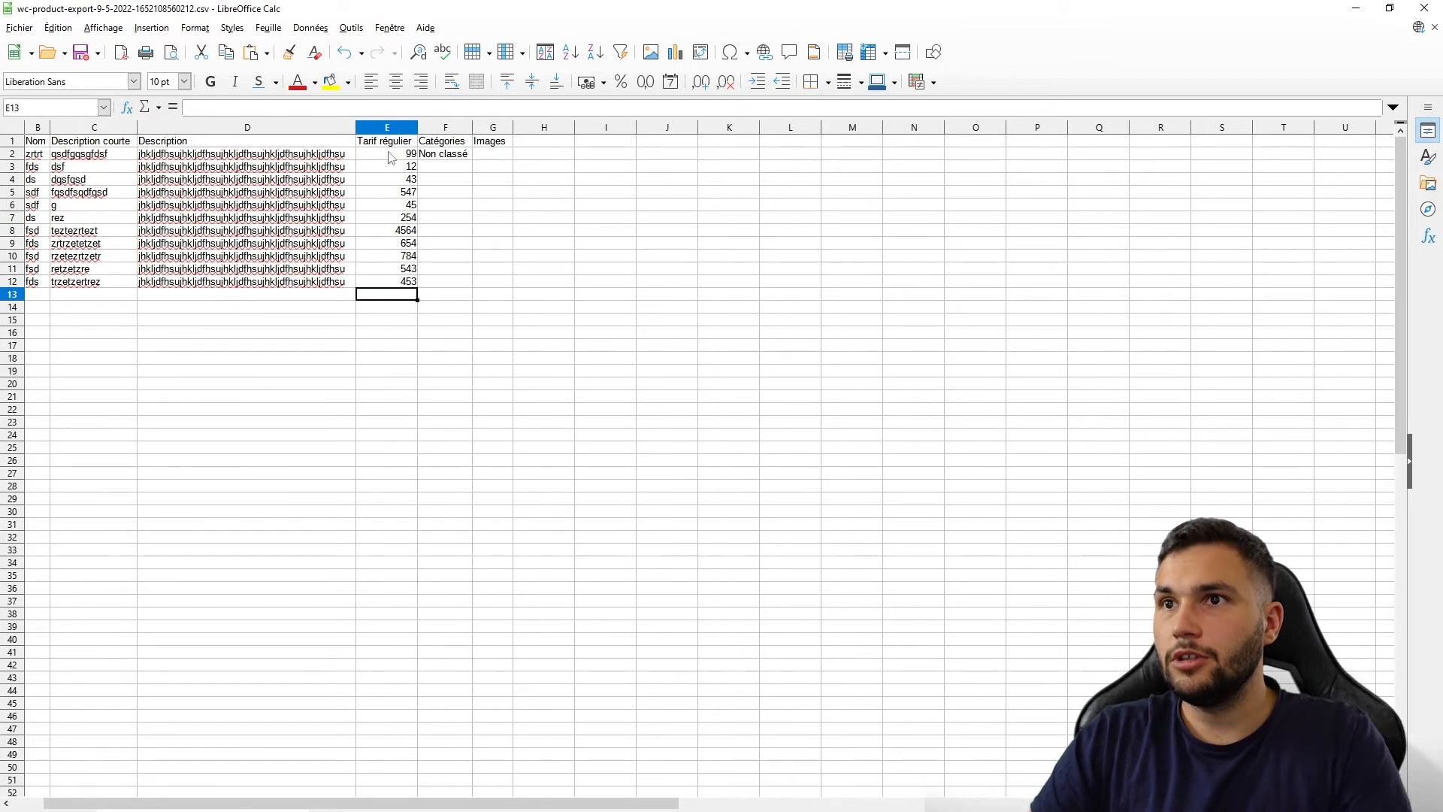
Delete the "Catégories" and "Images" columns.
click(463, 157)
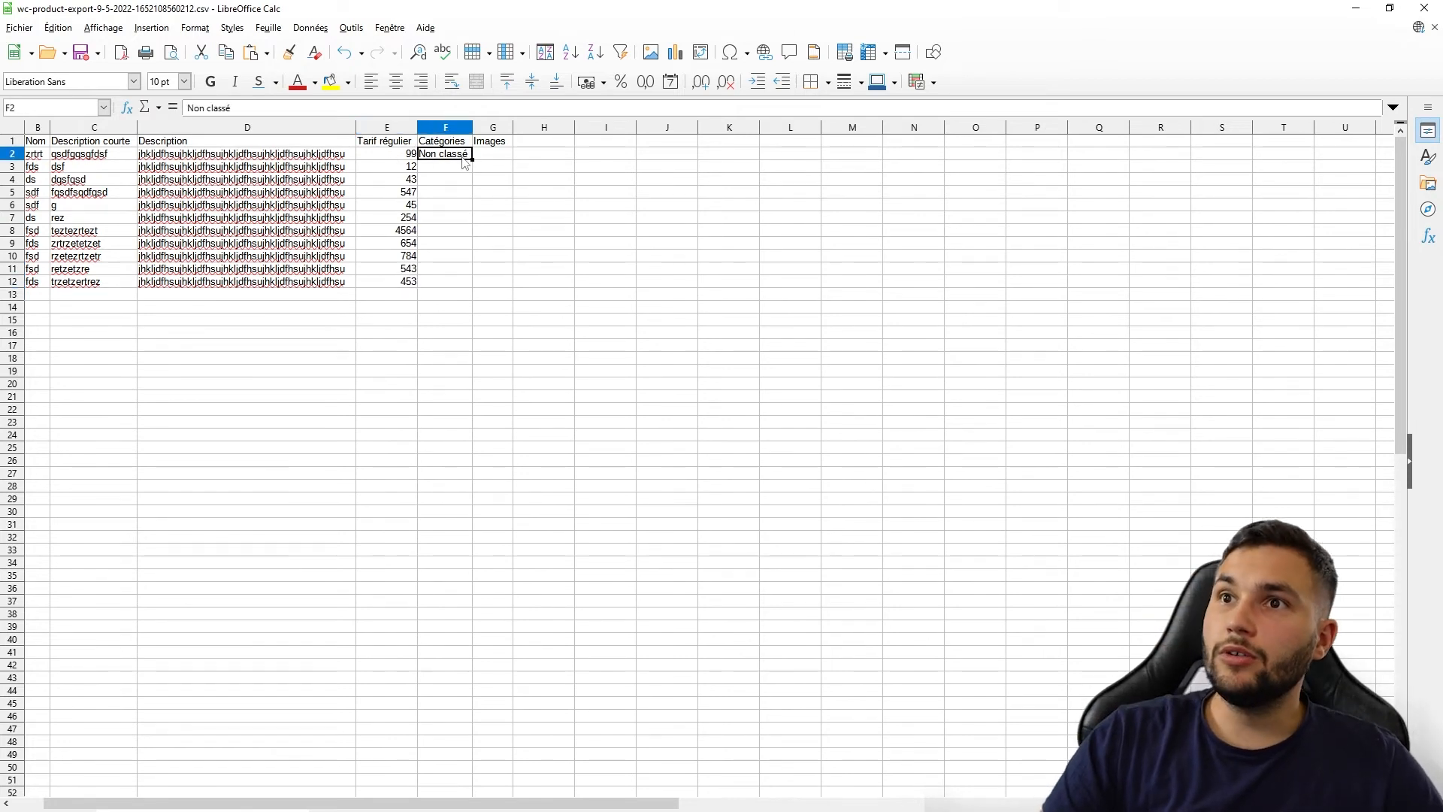
right_click(456, 130)
click(505, 250)
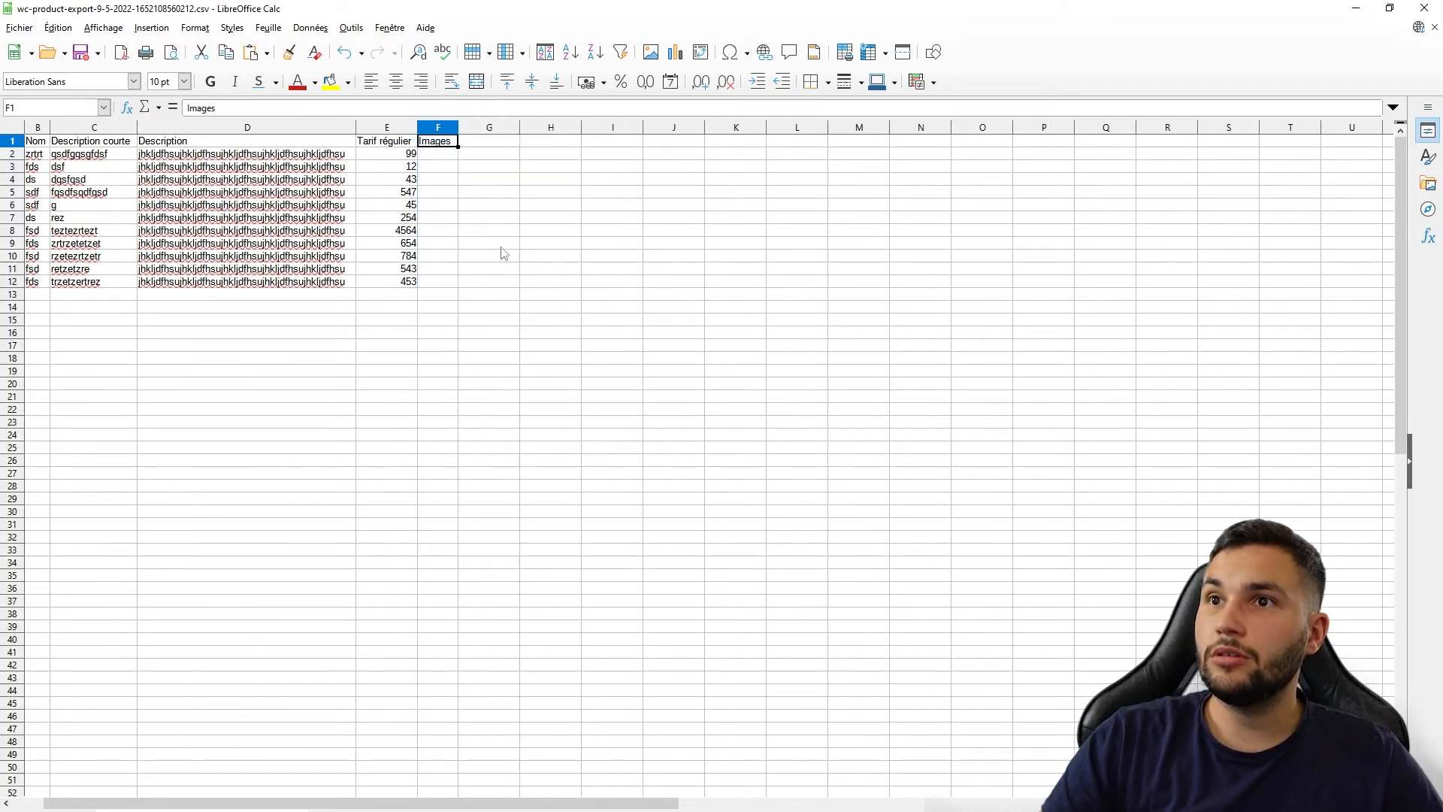
click(439, 127)
right_click(441, 127)
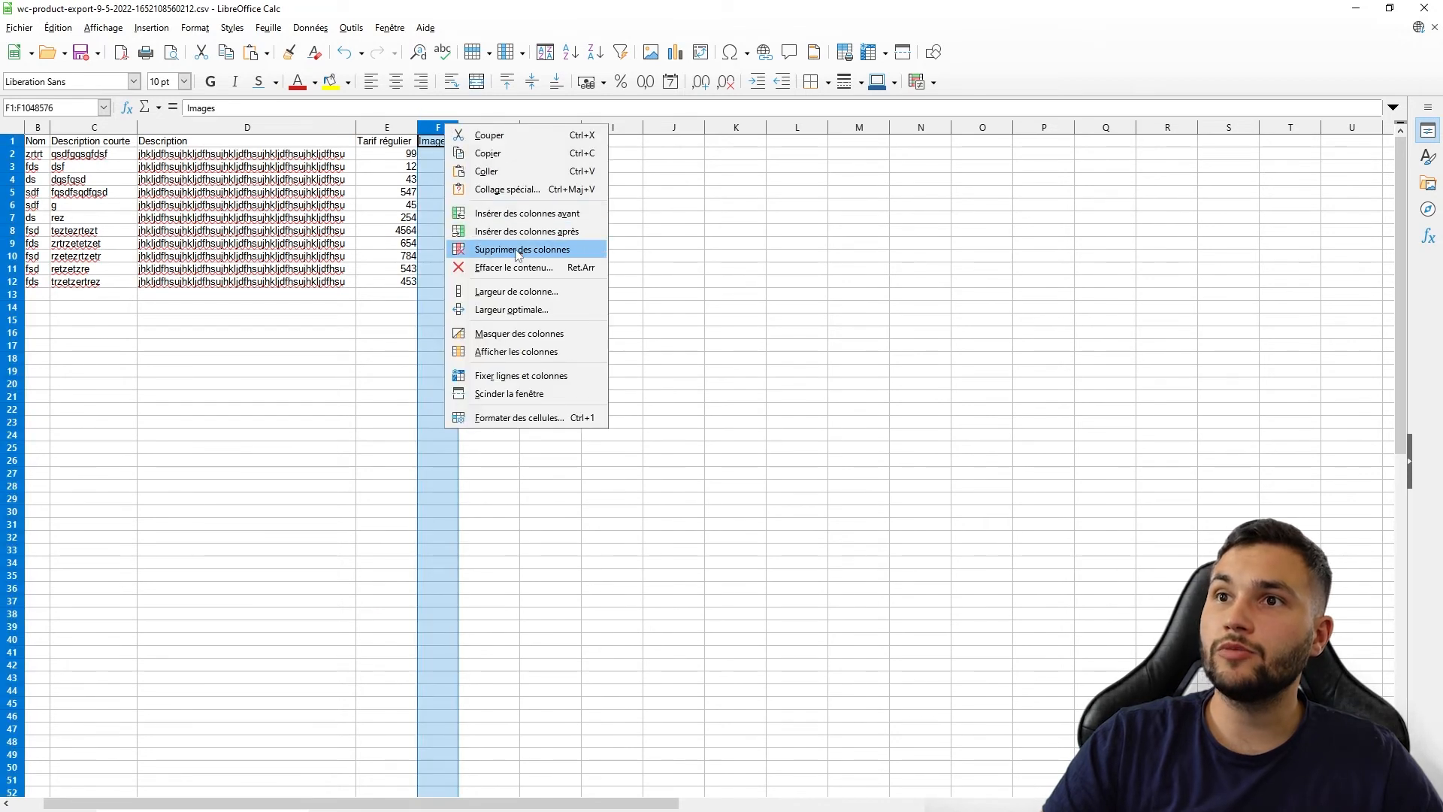
click(511, 249)
click(386, 332)
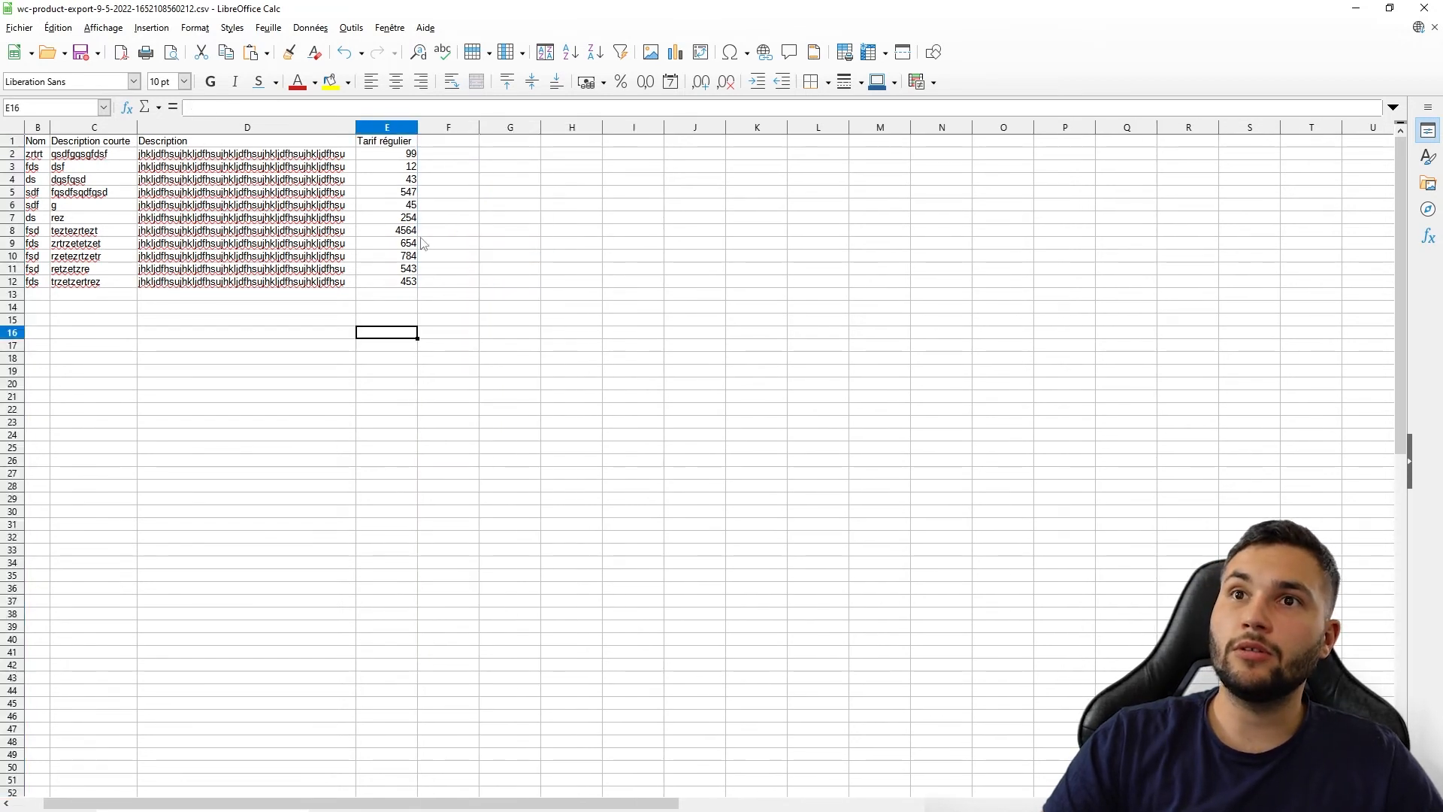
Save the sheet under the new name "produits woocommerce", keeping the Texte CSV format.
click(20, 28)
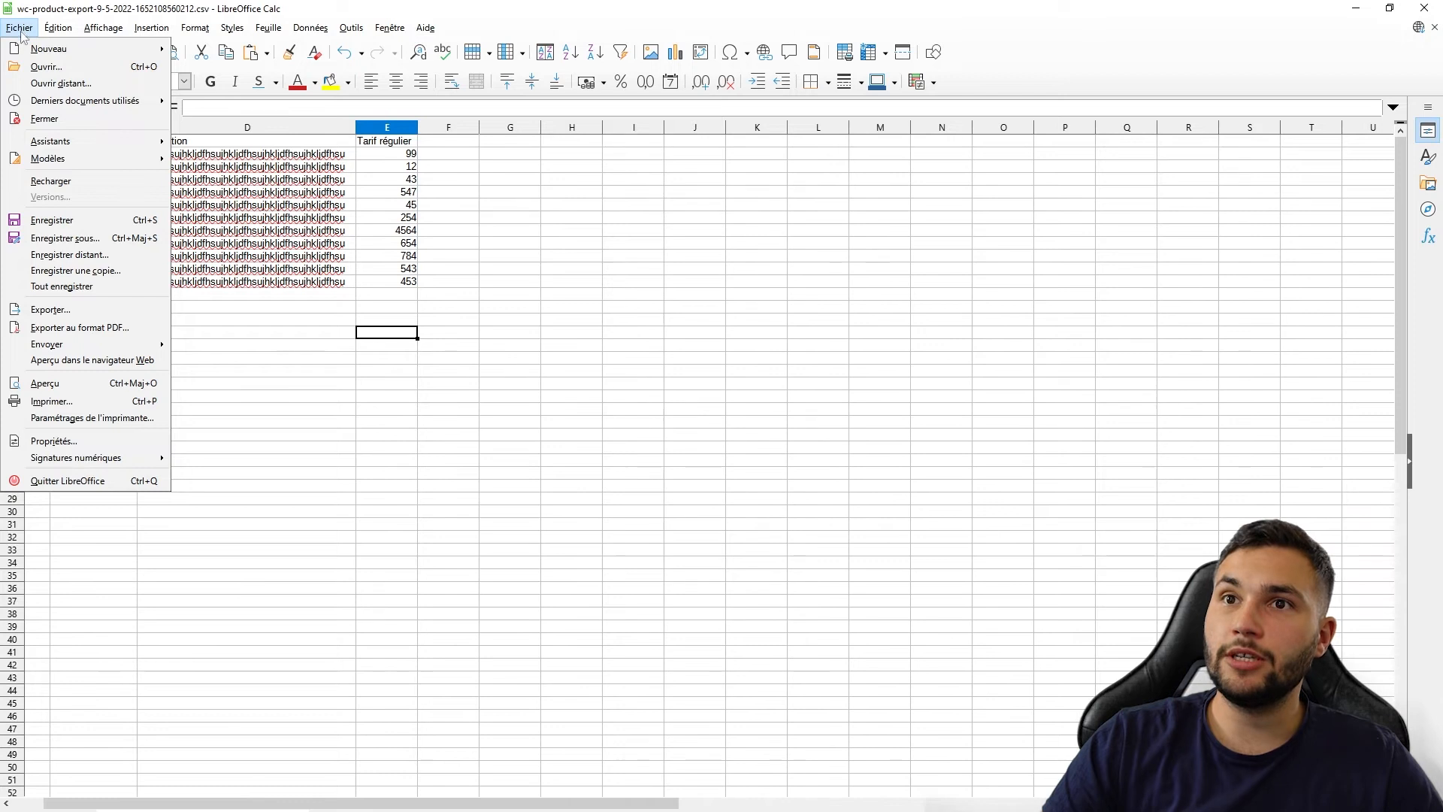
click(129, 250)
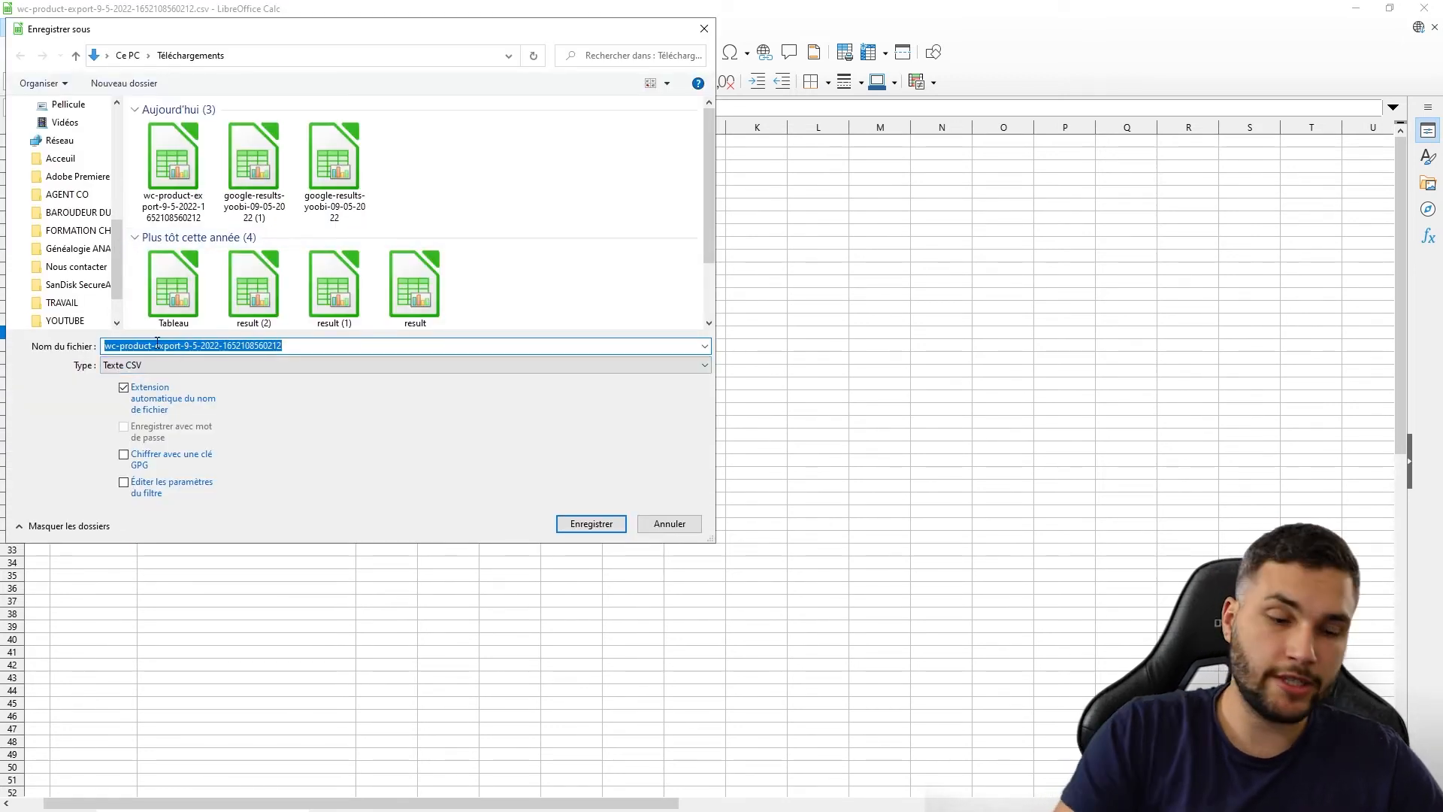
text(produits wo)
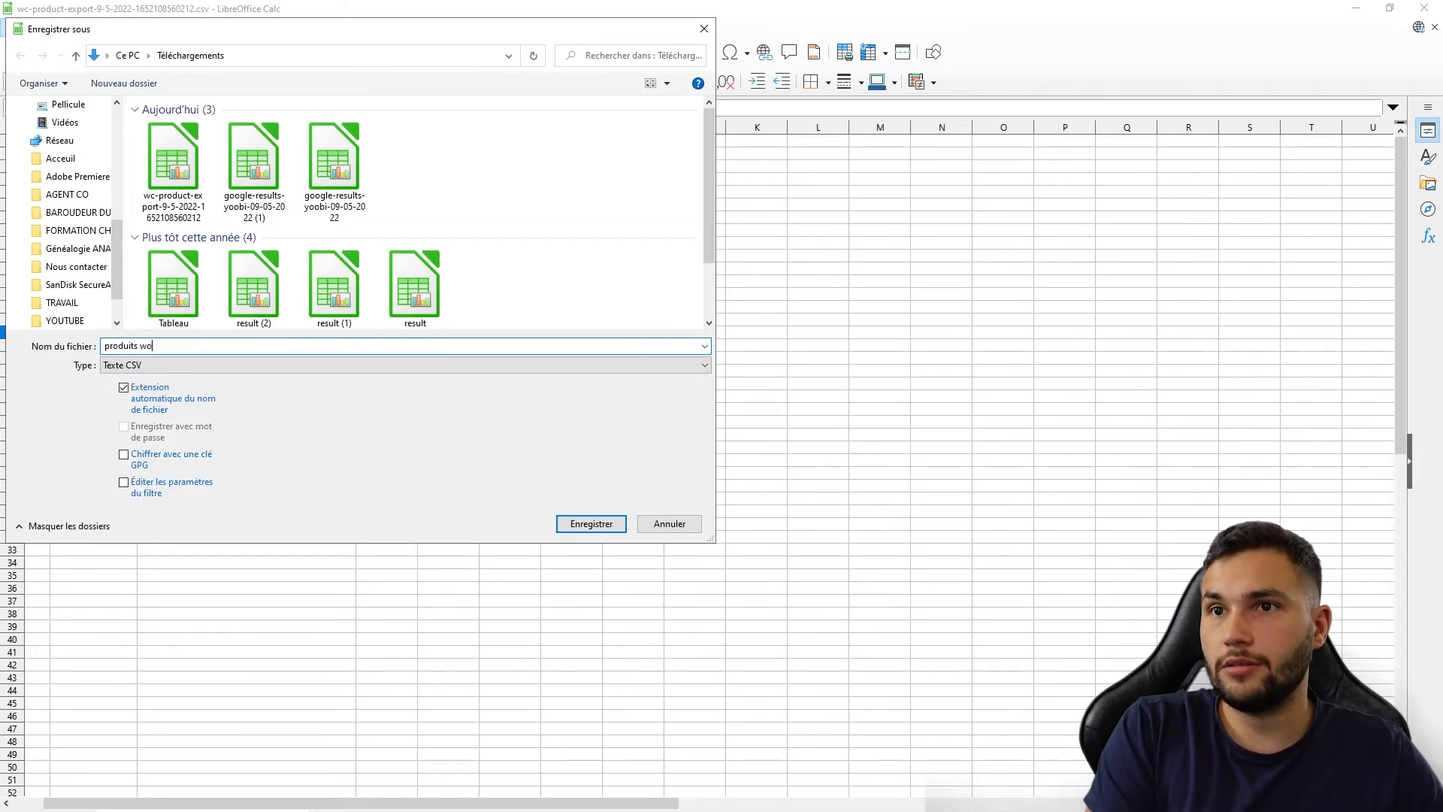
text(ocommerce)
key(Return)
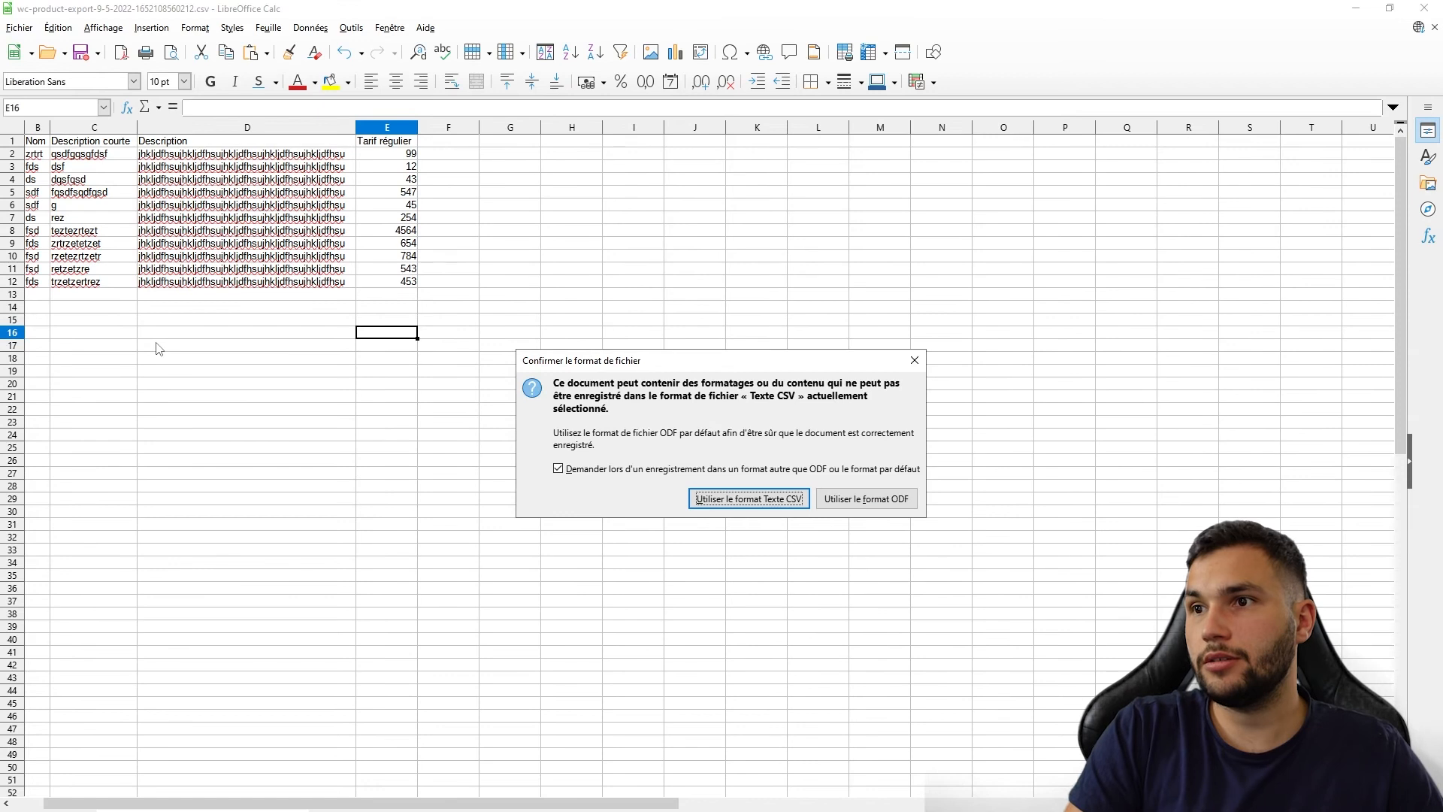
key(Return)
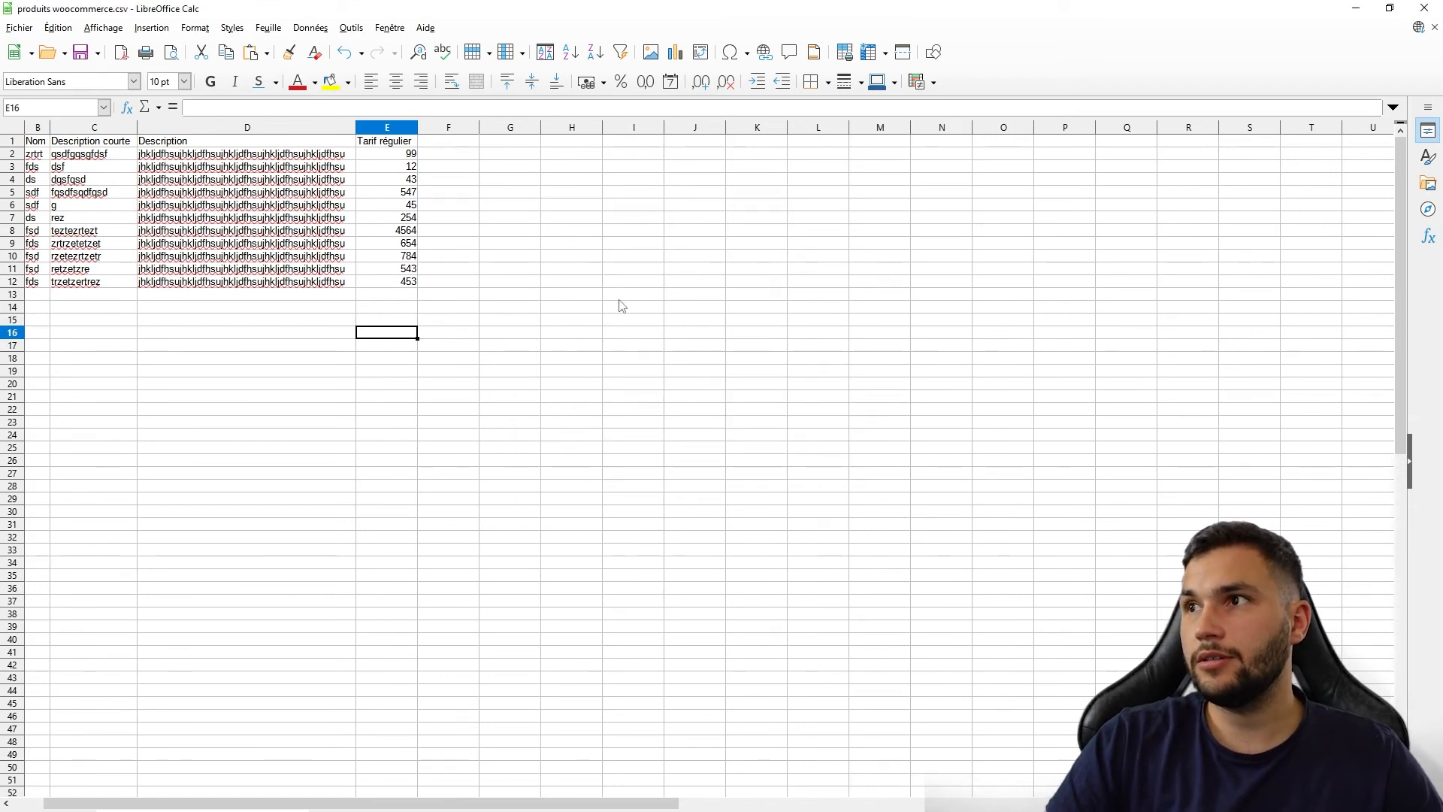
Switch to WordPress in the browser, open the product importer from the product list and choose the "produits woocommerce" file.
click(1355, 9)
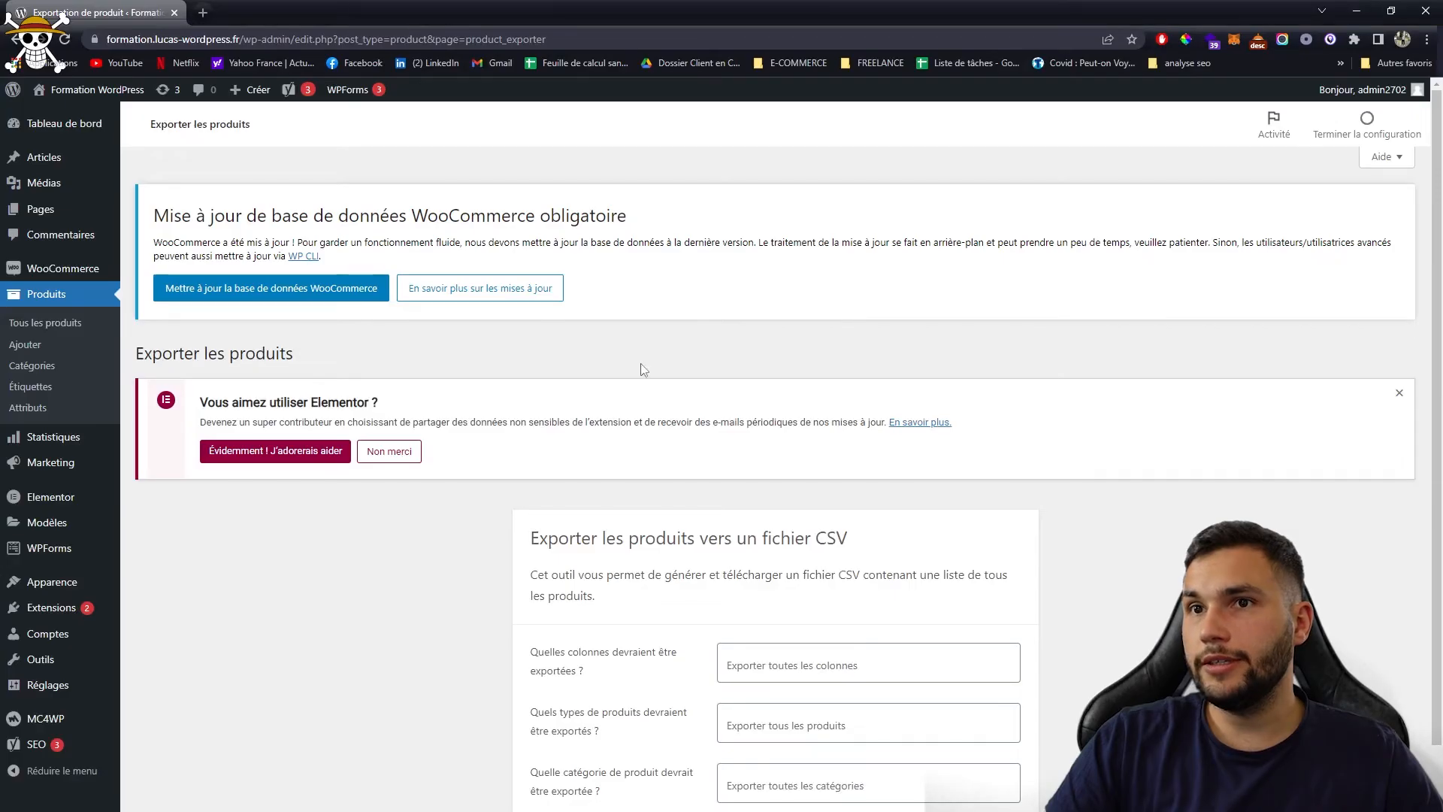
click(89, 331)
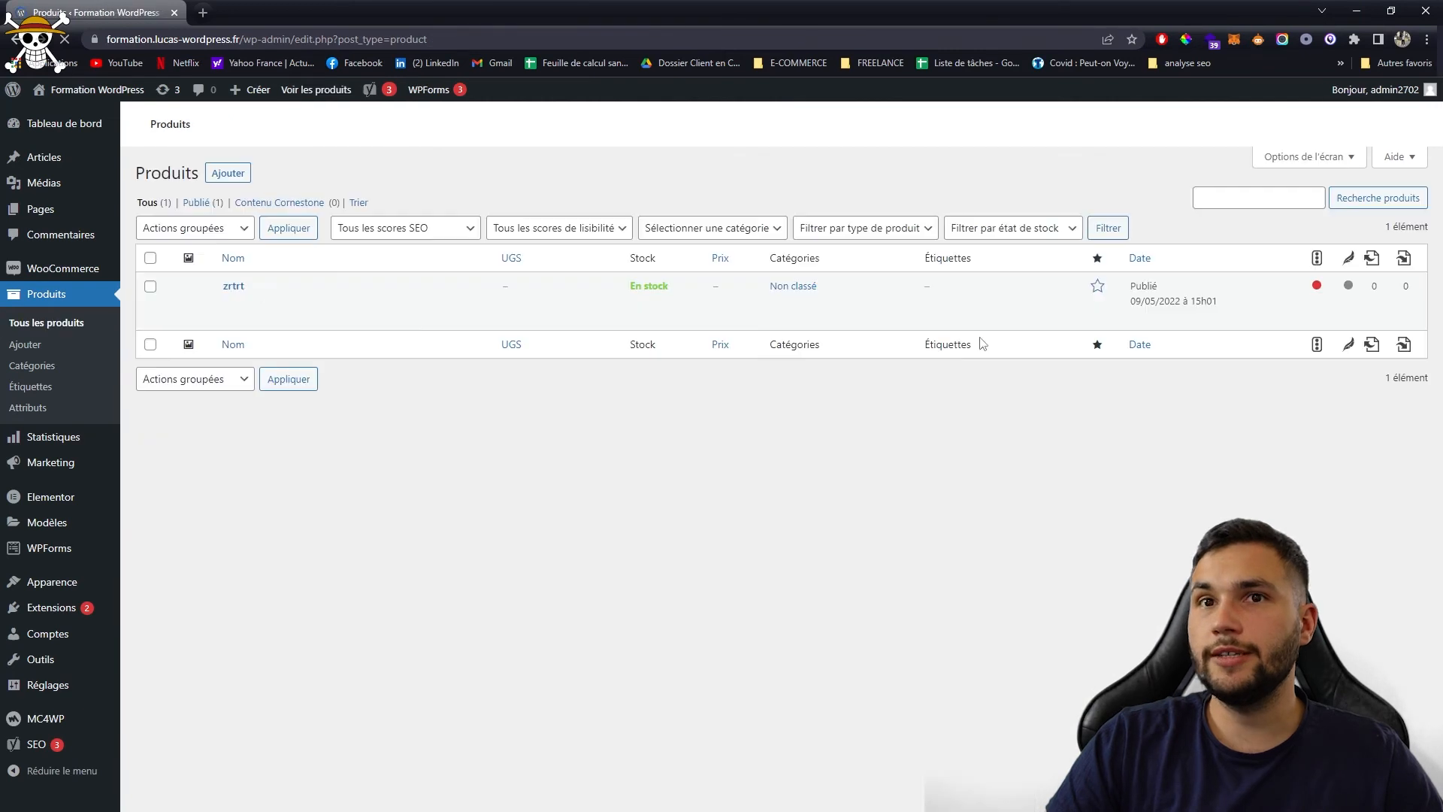
click(272, 356)
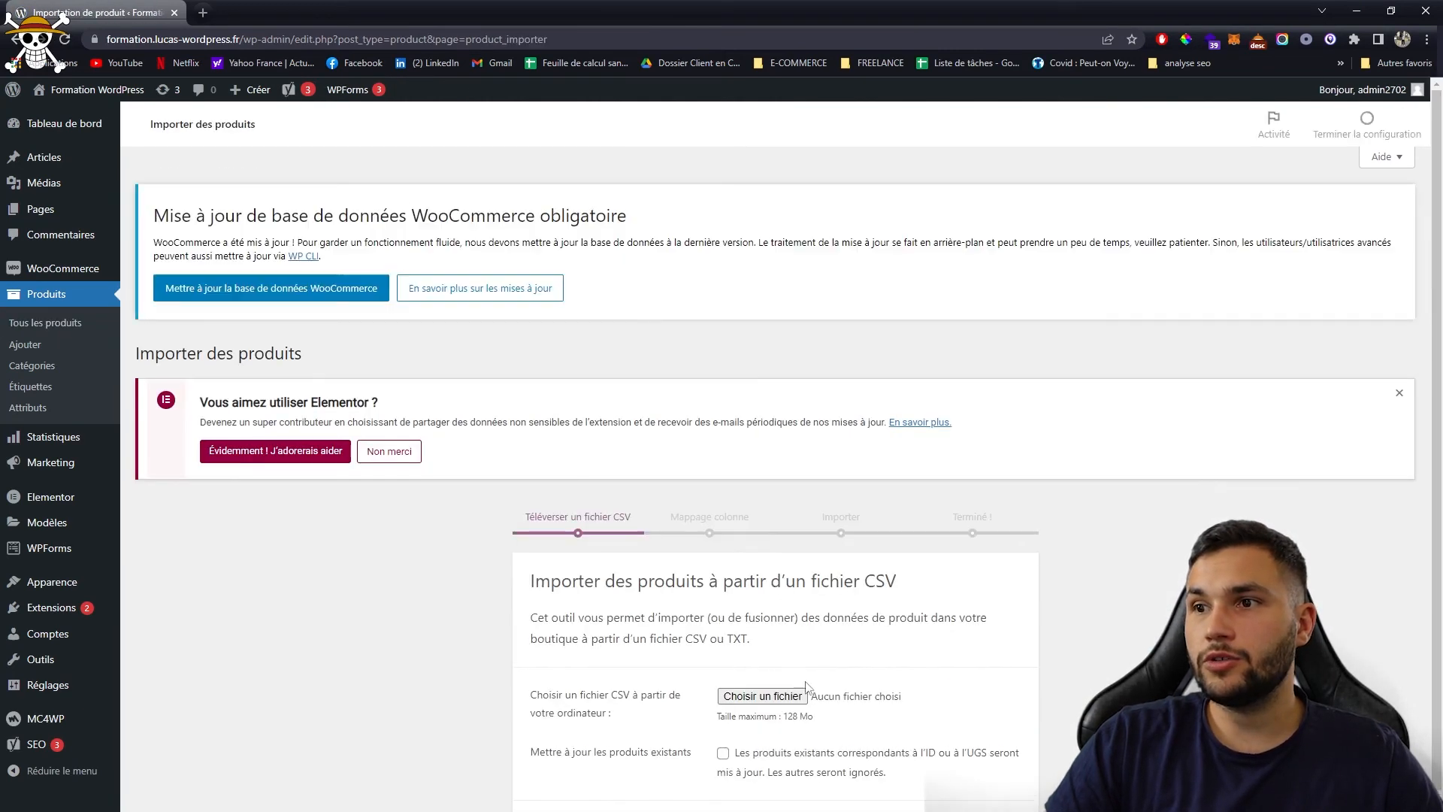
click(786, 703)
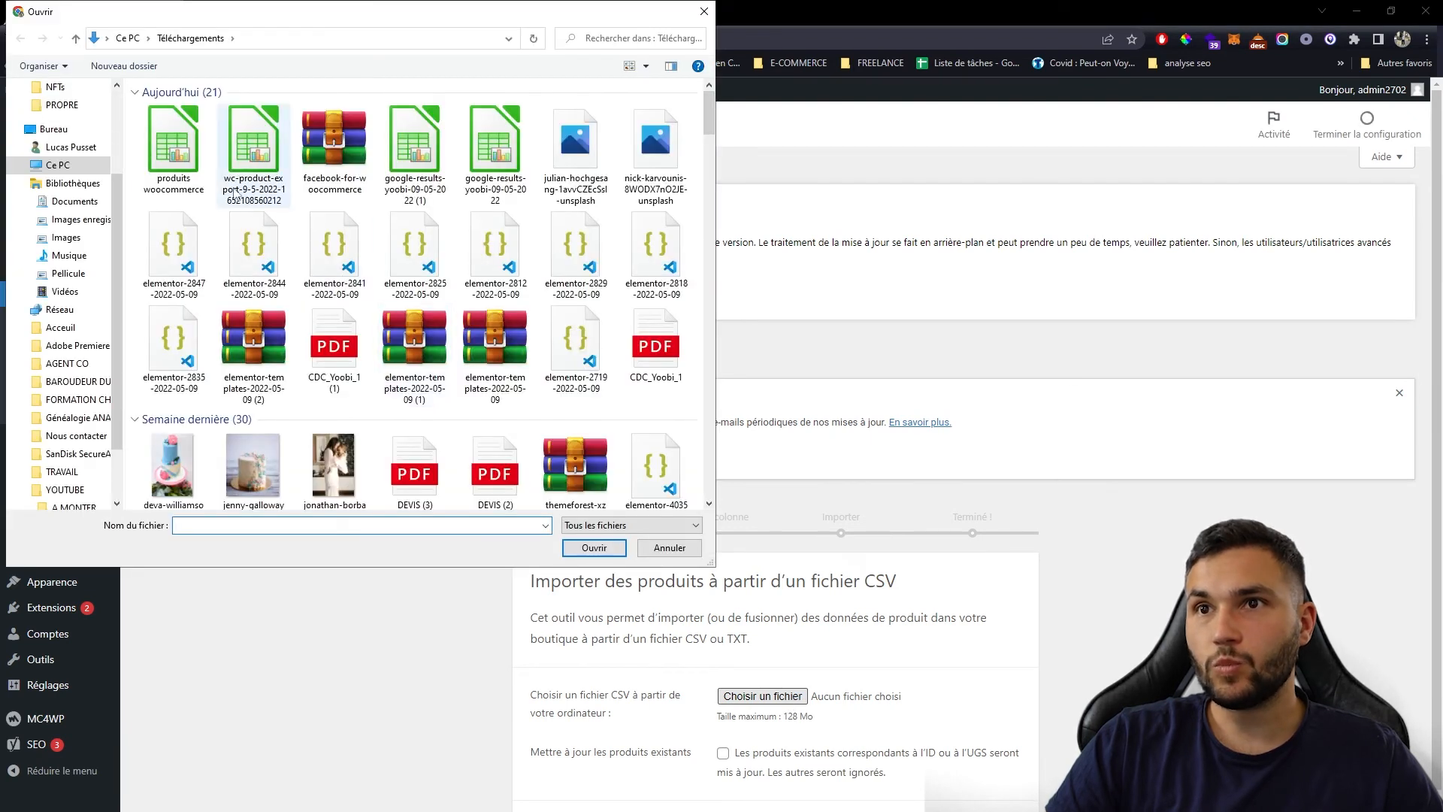
double_click(195, 146)
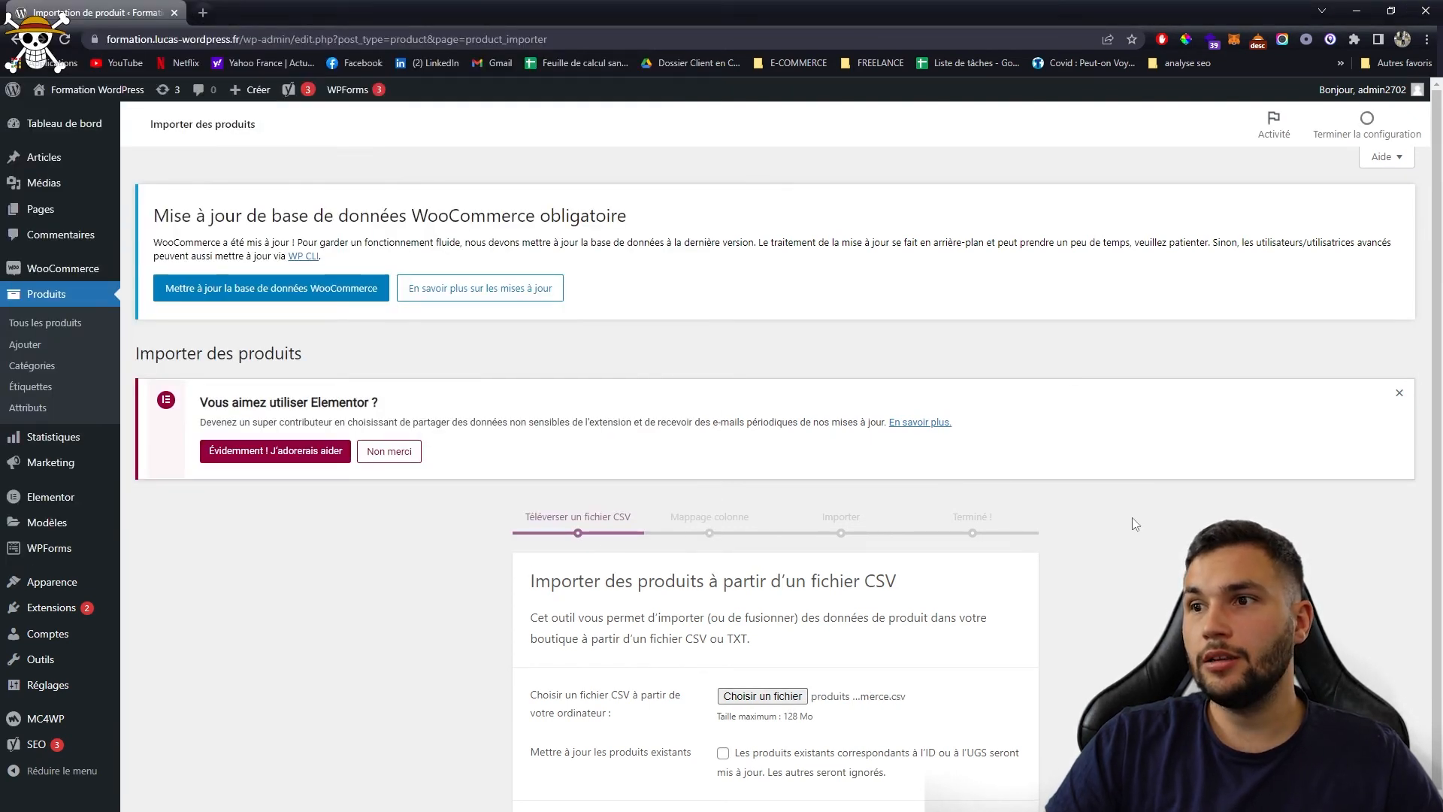
Show the advanced import options to check the CSV separator, and continue to the column mapping.
scroll(834, 635, down, 1)
click(603, 755)
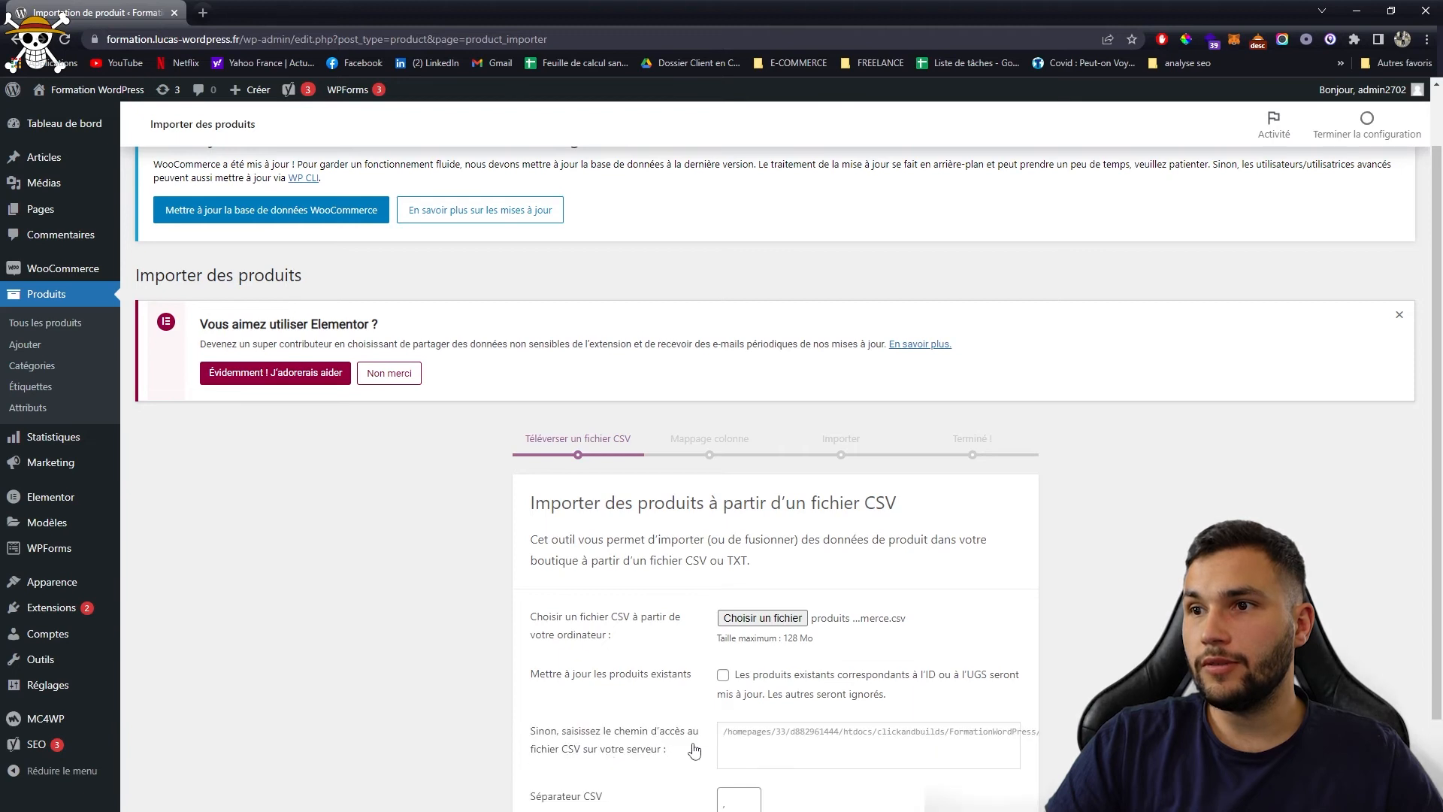
scroll(694, 752, down, 3)
click(739, 609)
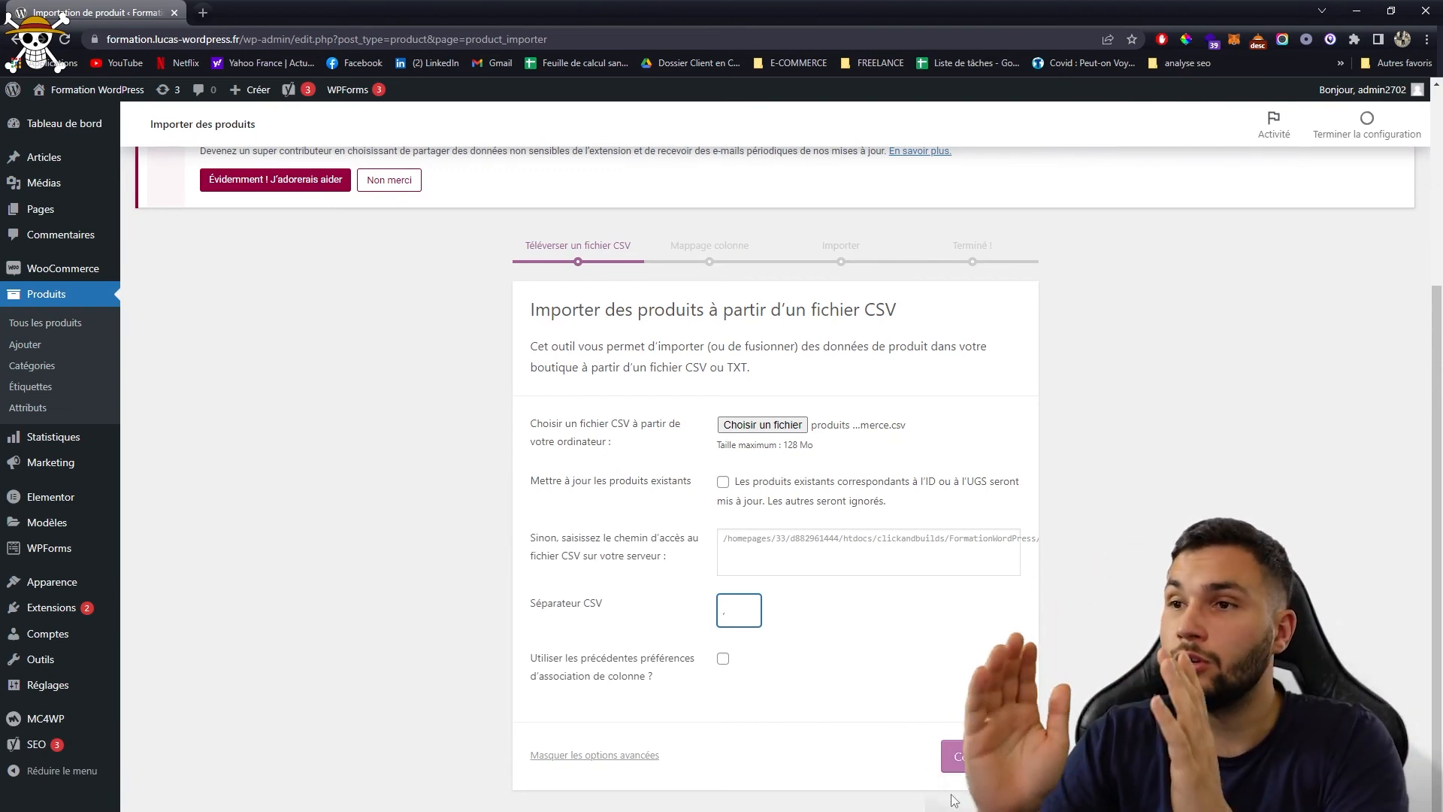
click(968, 755)
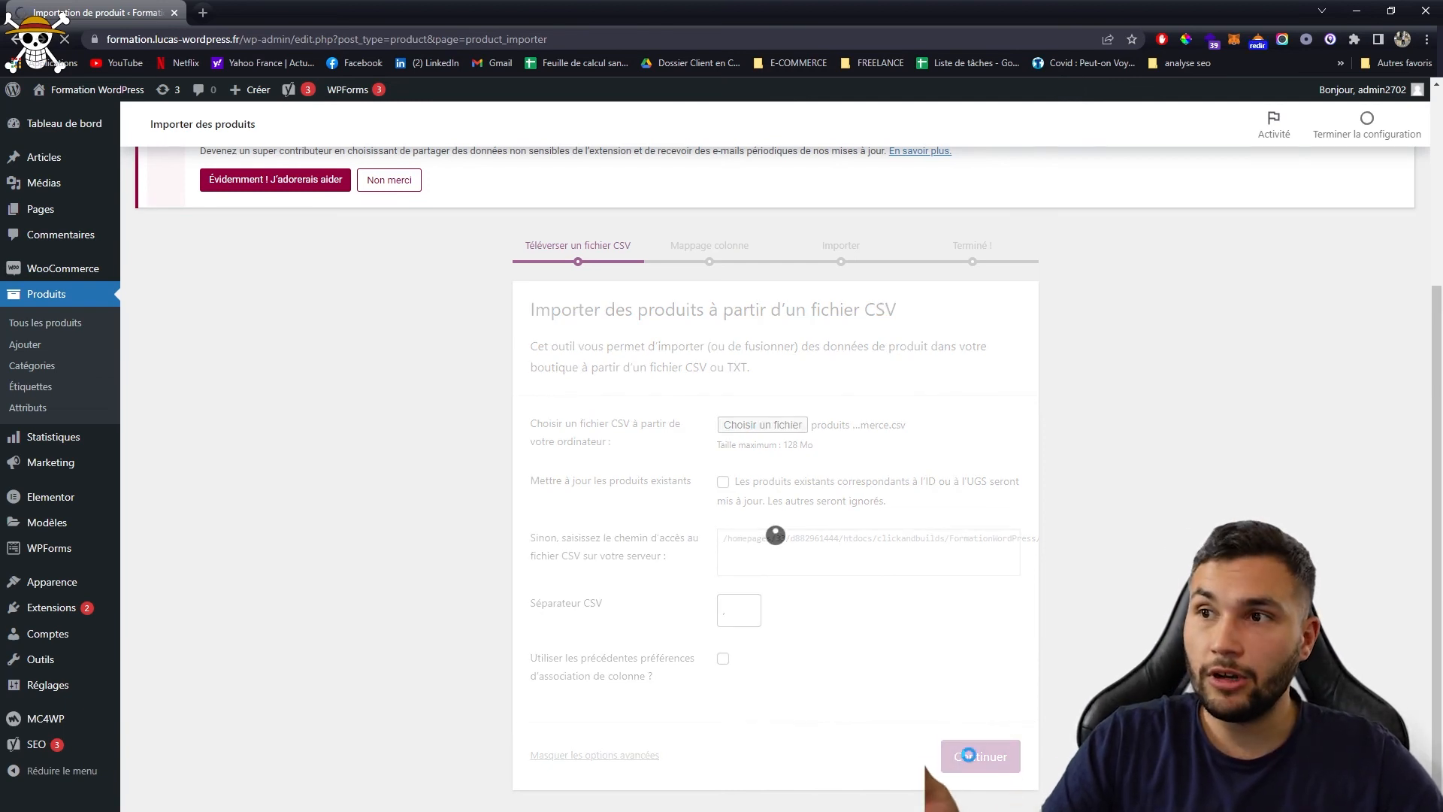
Review how the ID, Nom, Description courte, Description and Tarif régulier columns are mapped to the product fields.
scroll(954, 740, down, 3)
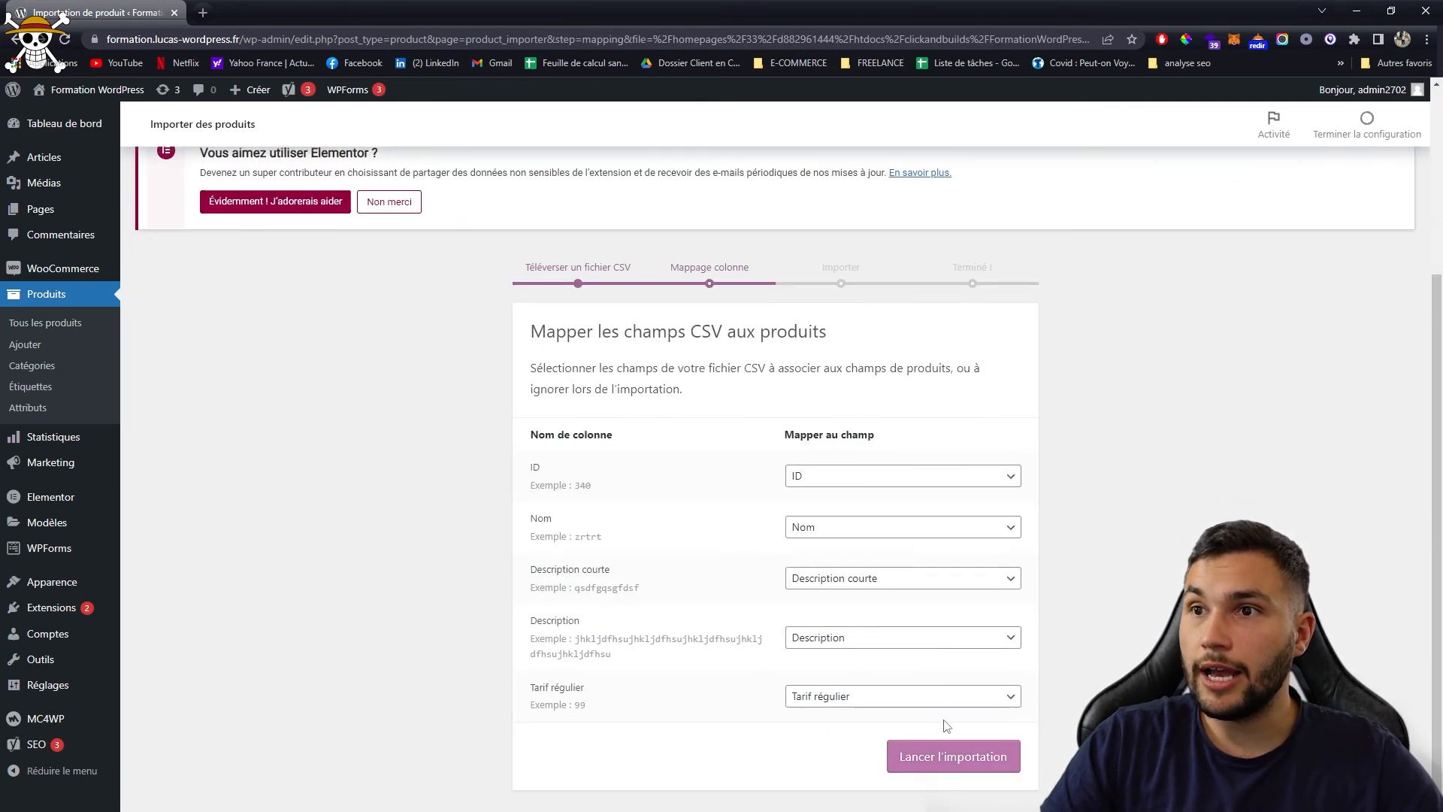
drag(598, 488, 572, 487)
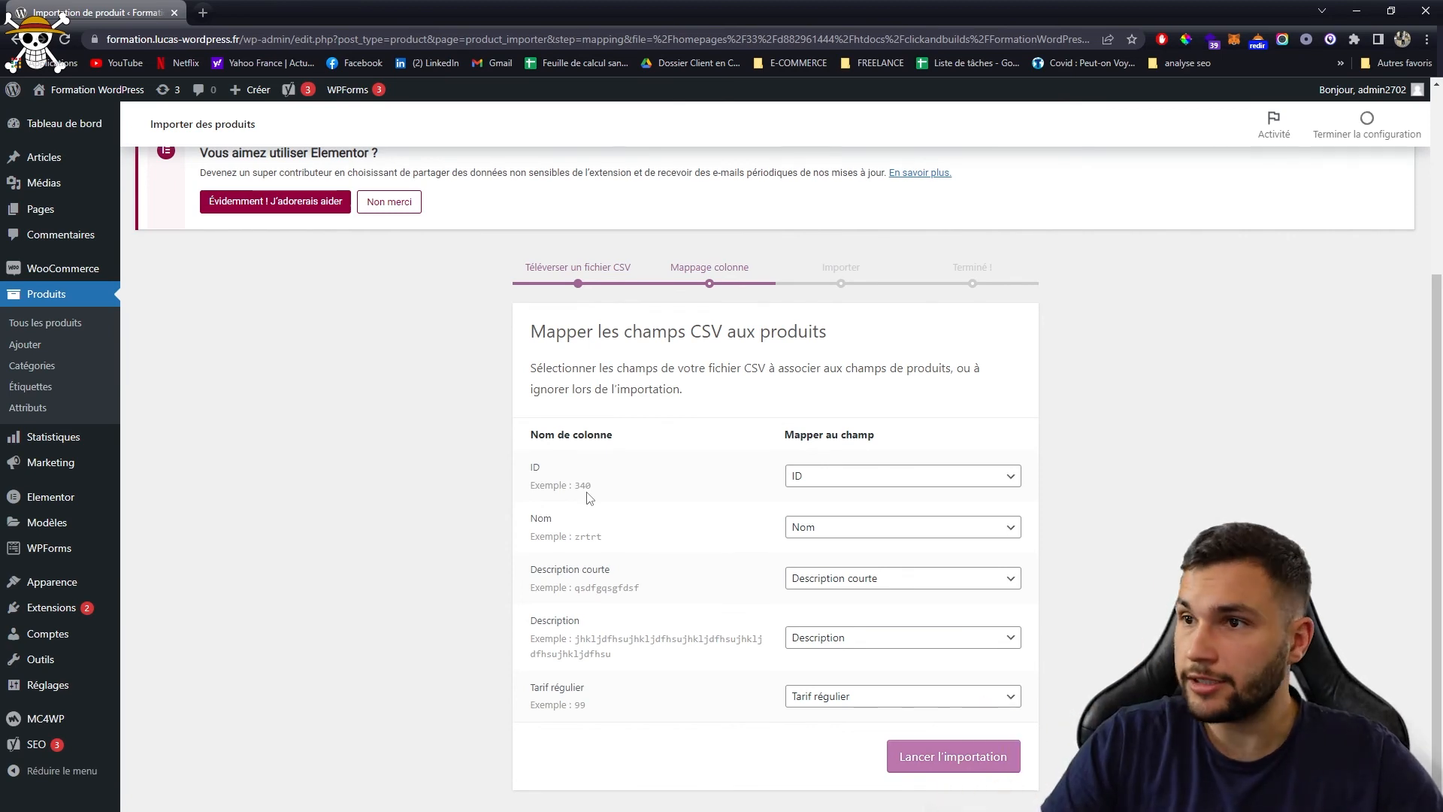
click(812, 482)
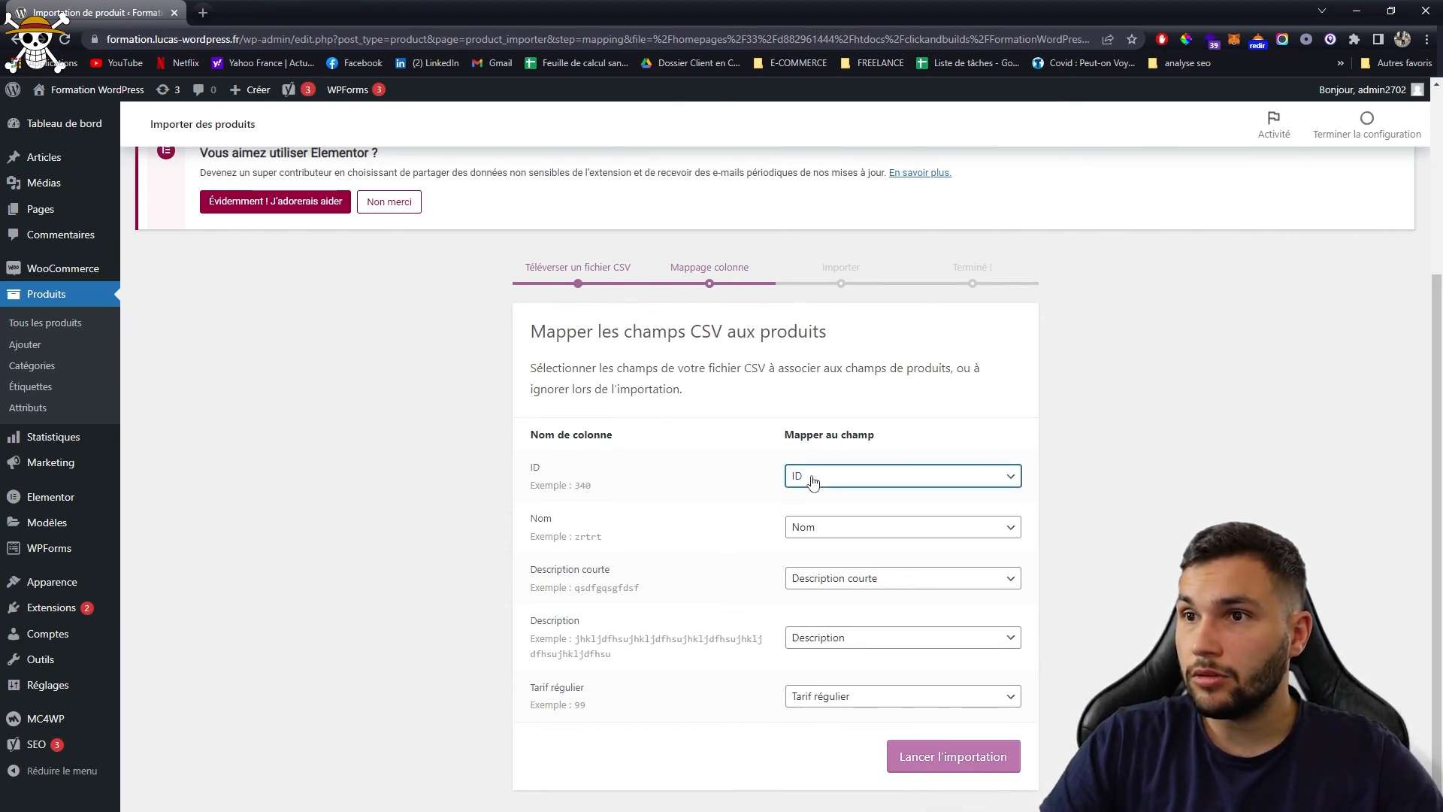
drag(531, 515, 980, 541)
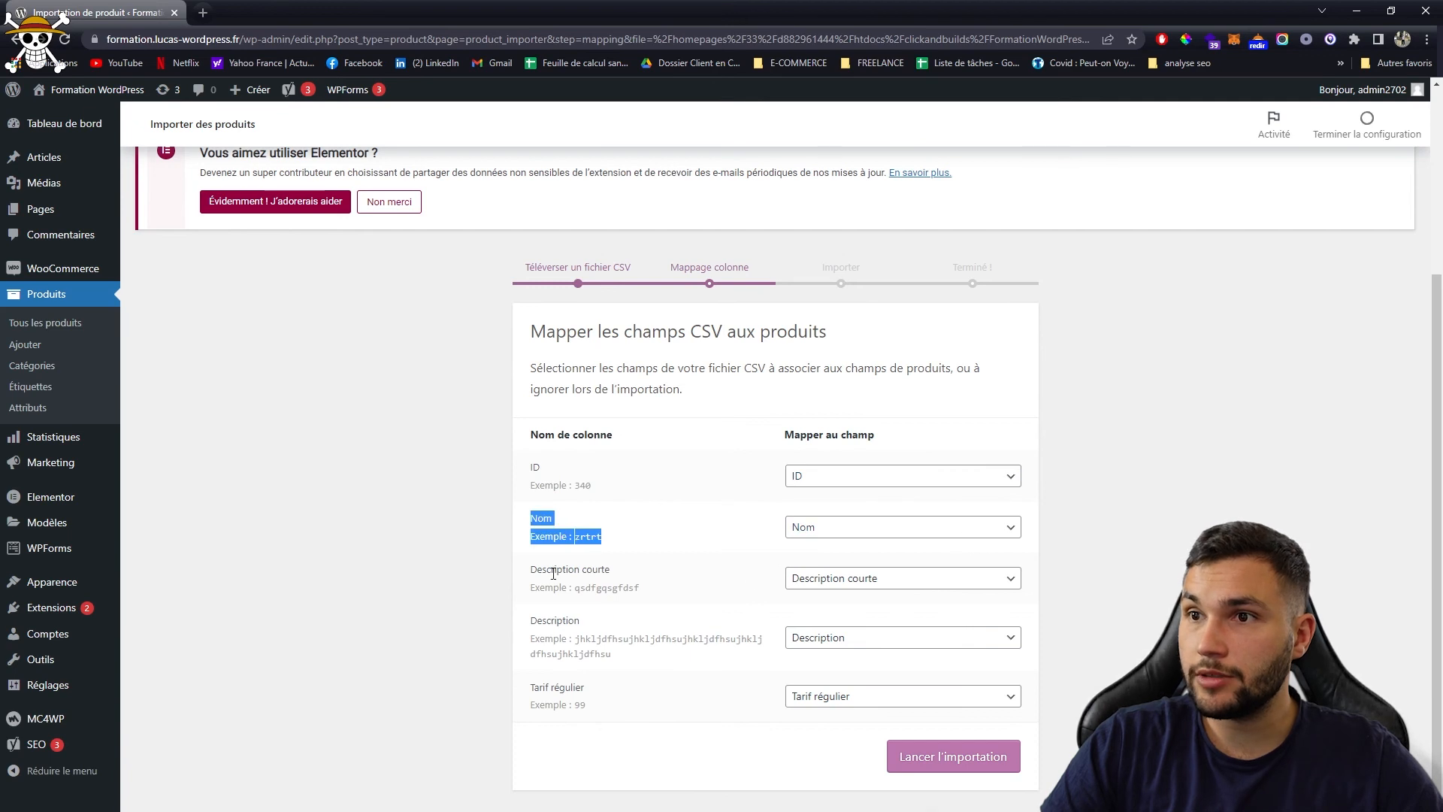
drag(530, 565, 832, 587)
drag(546, 620, 991, 648)
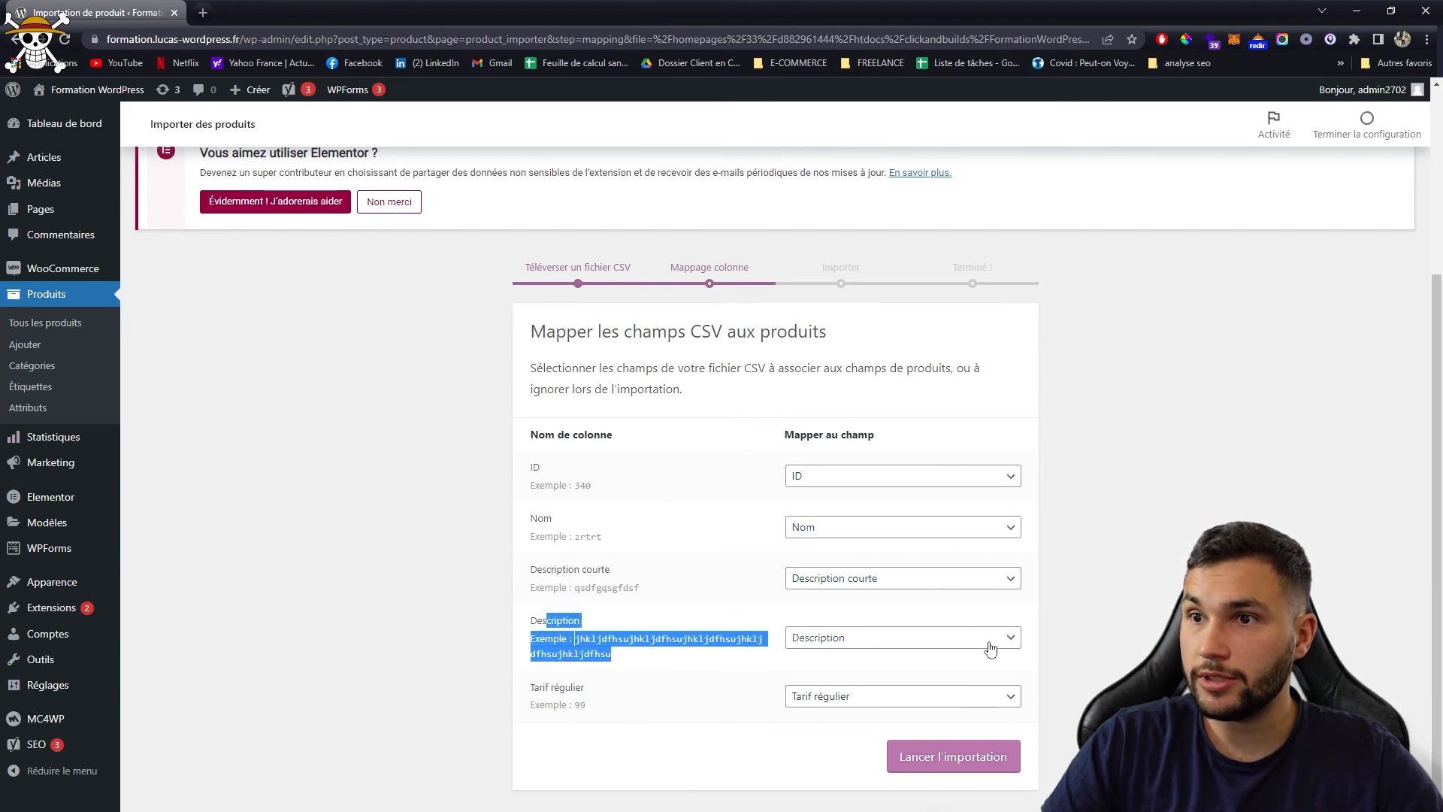
drag(536, 692, 993, 720)
click(755, 754)
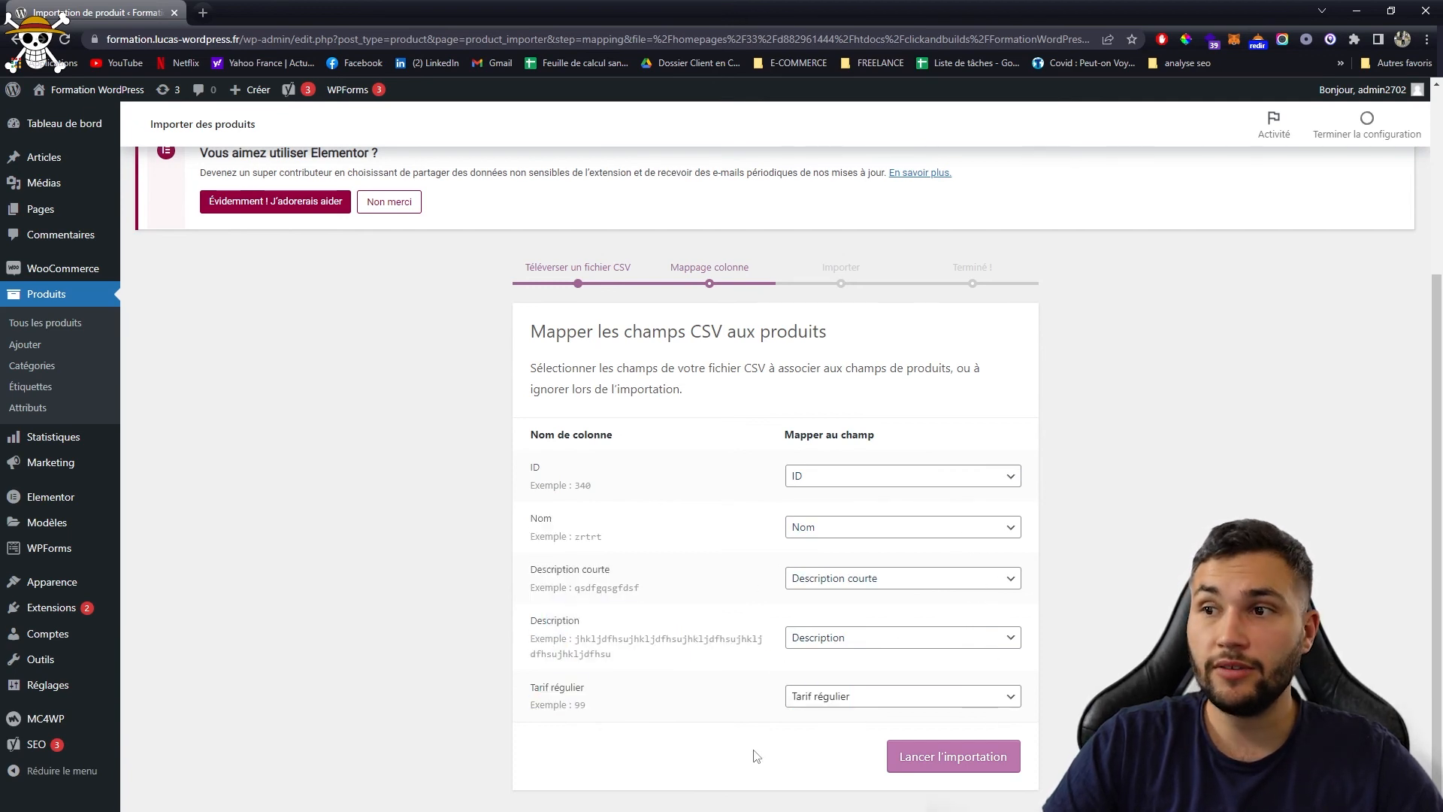
Run the product import with the current column mapping, and open the full product list to check the imported items.
click(953, 757)
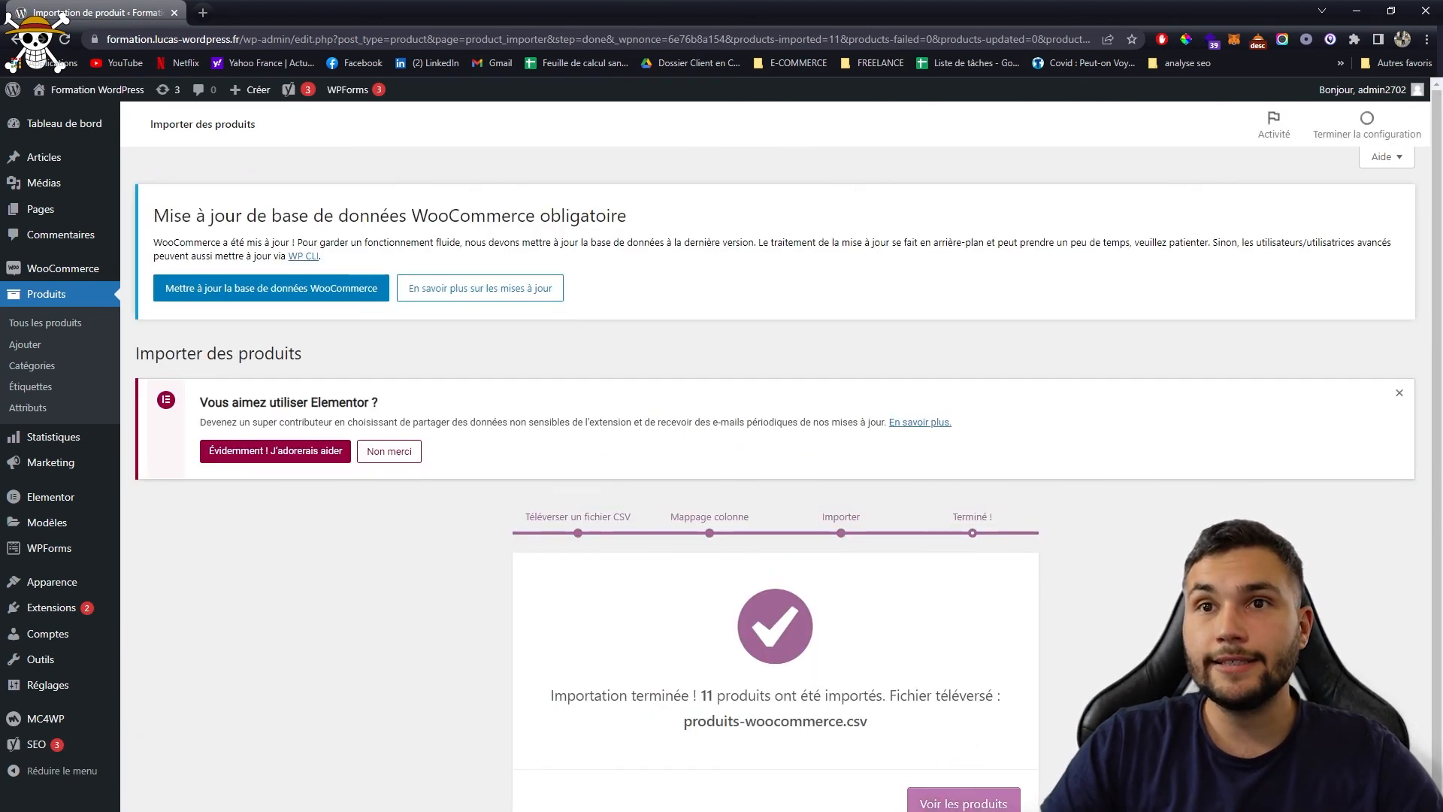
click(66, 325)
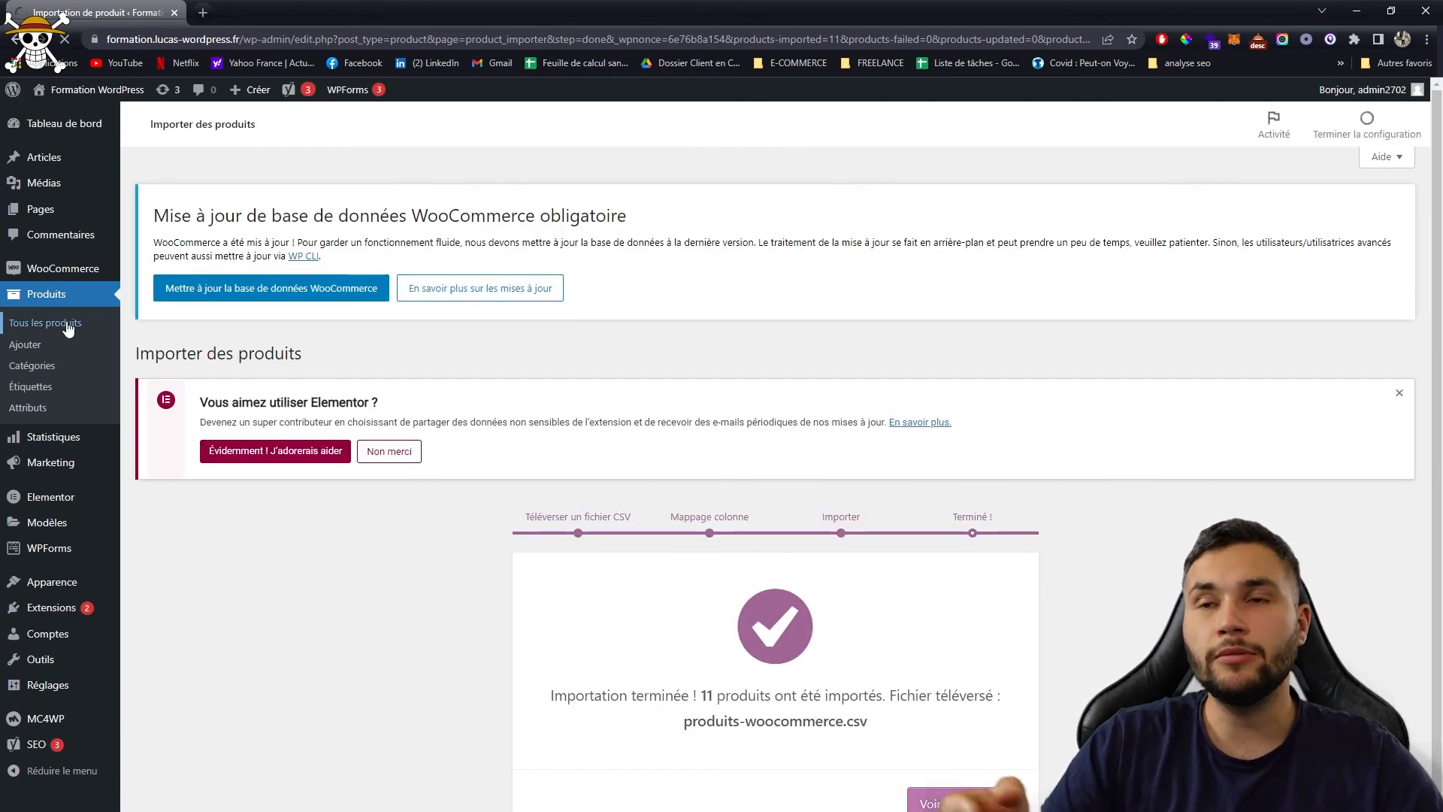
scroll(676, 426, down, 3)
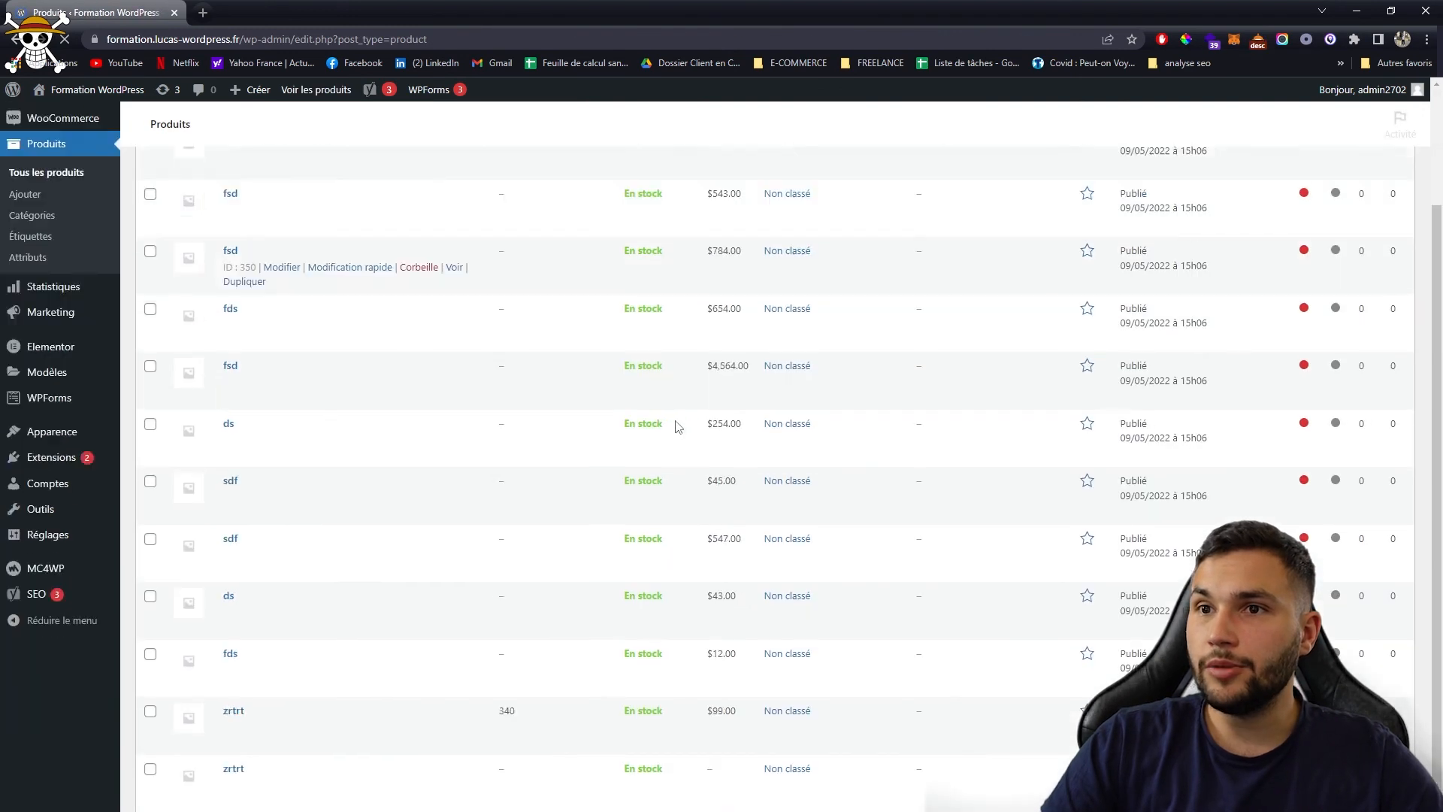
scroll(677, 427, up, 4)
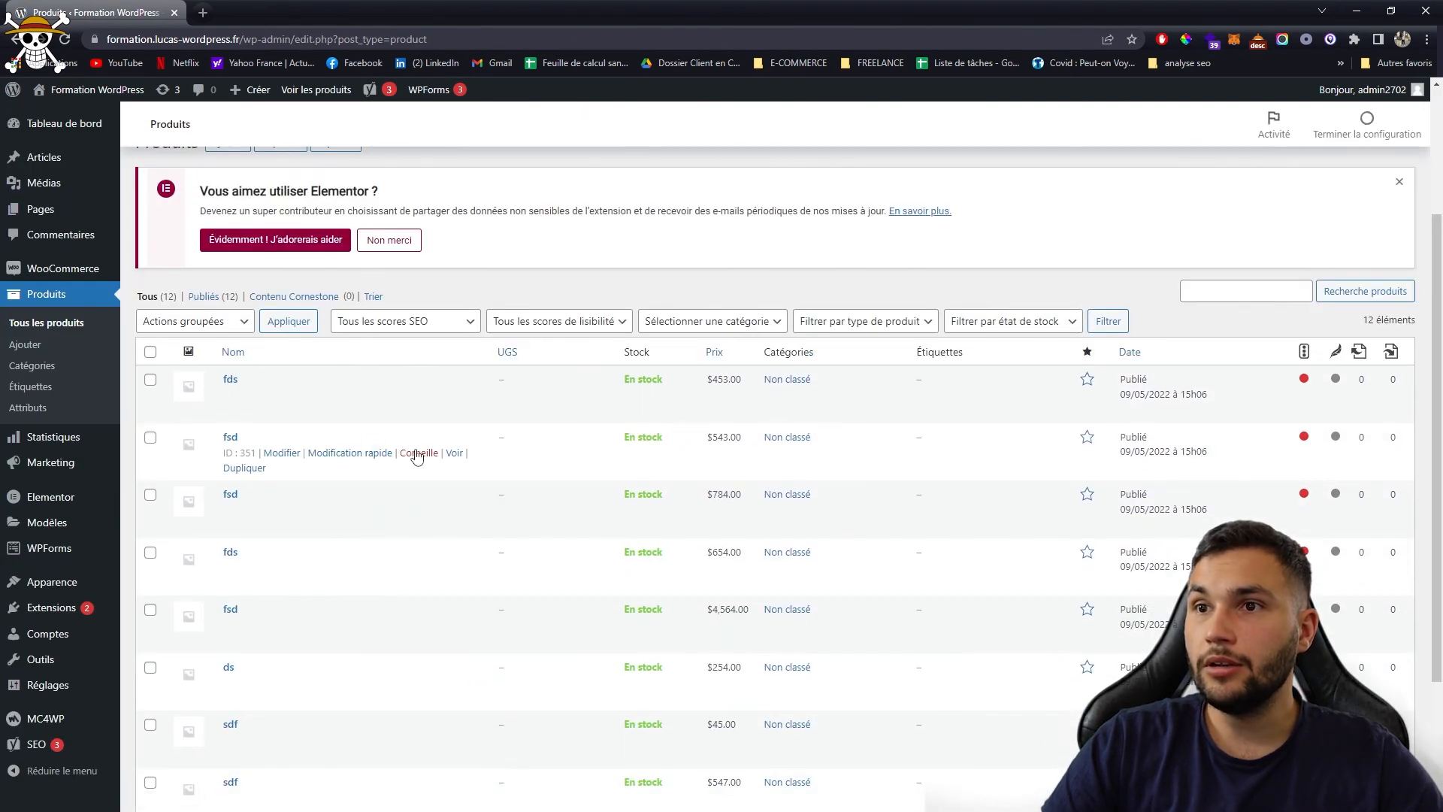
View the shop page of the $543.00 "fsd" product in a new tab and check its price and descriptions.
ctrl+click(453, 453)
scroll(481, 511, down, 3)
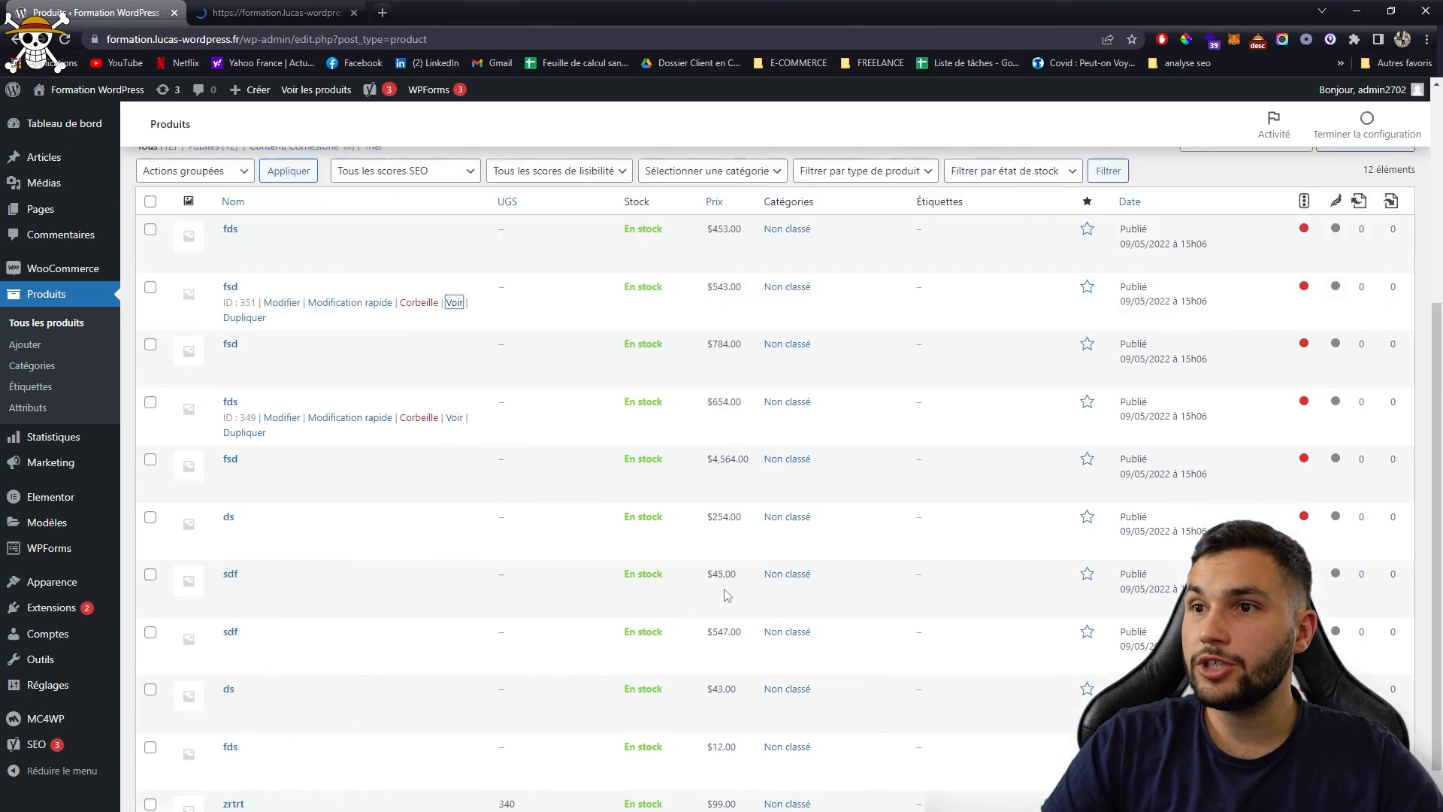
click(275, 12)
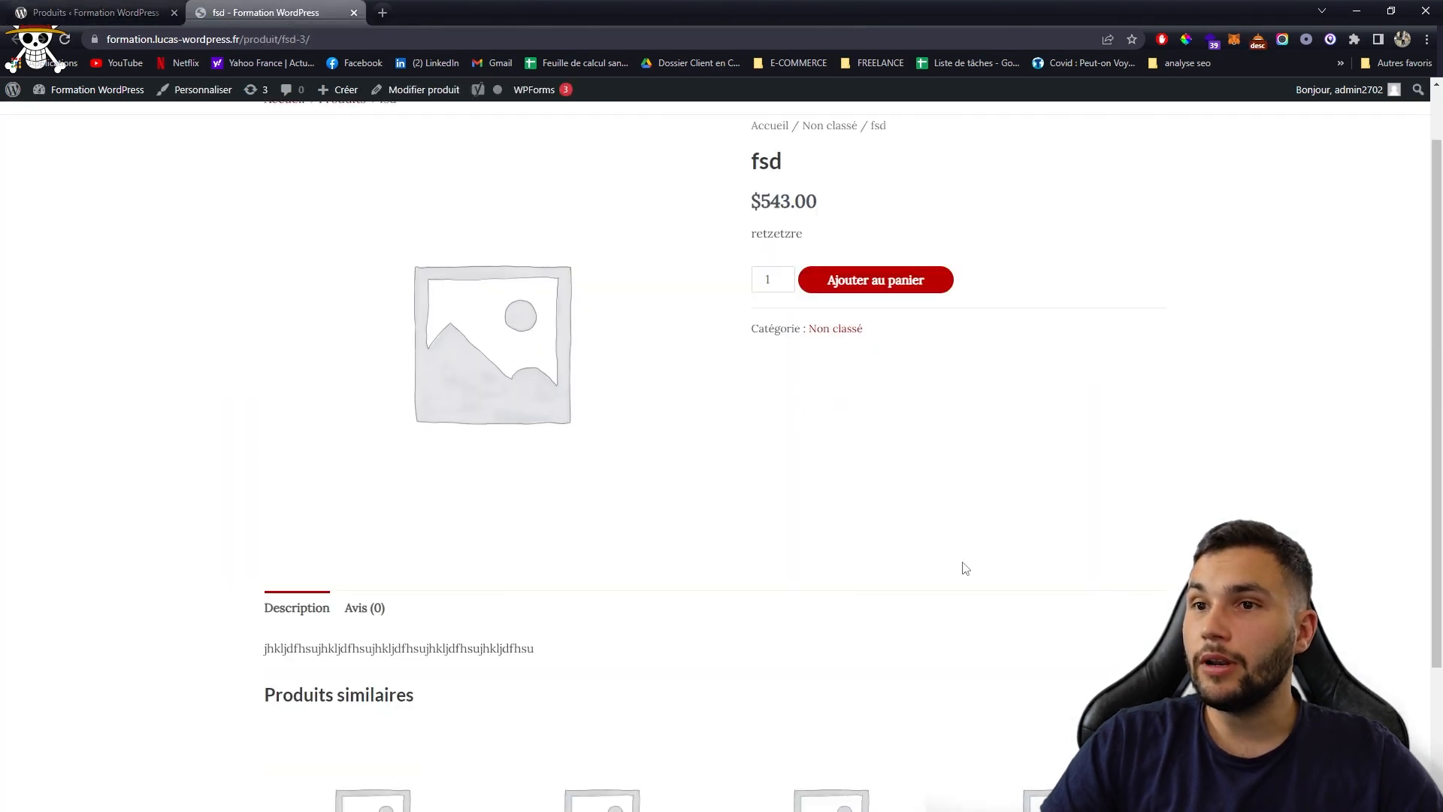
scroll(805, 599, up, 1)
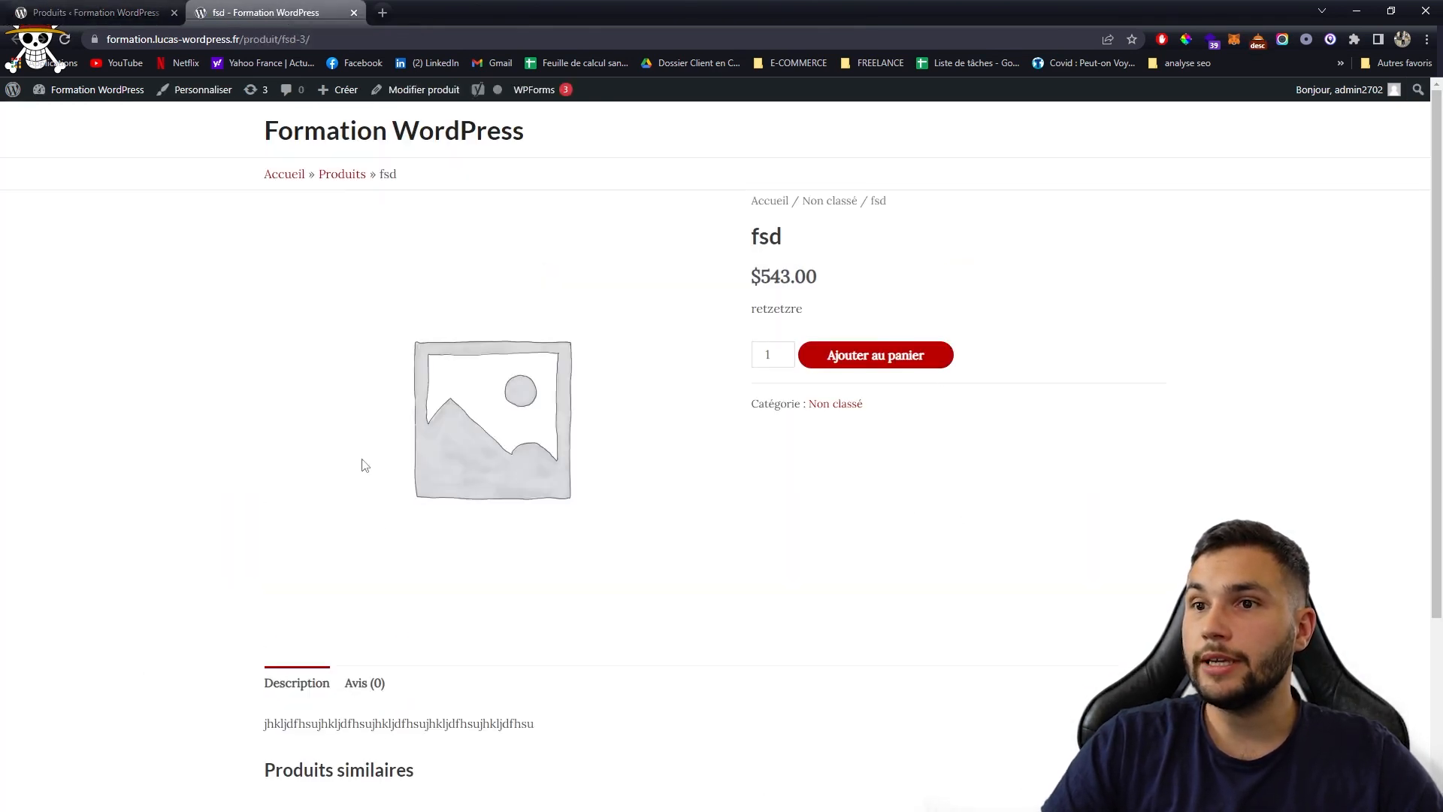